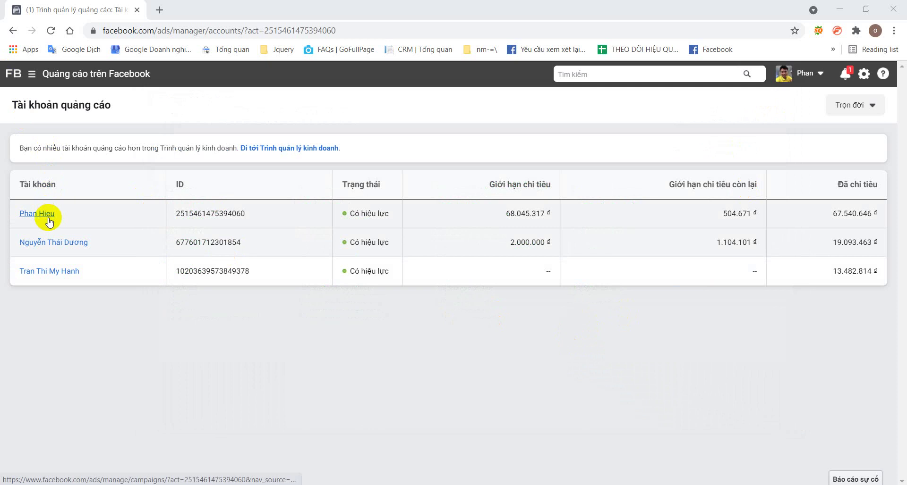
Step: Open the campaign list of the first ad account in the ad accounts table
right_click(45, 213)
click(37, 216)
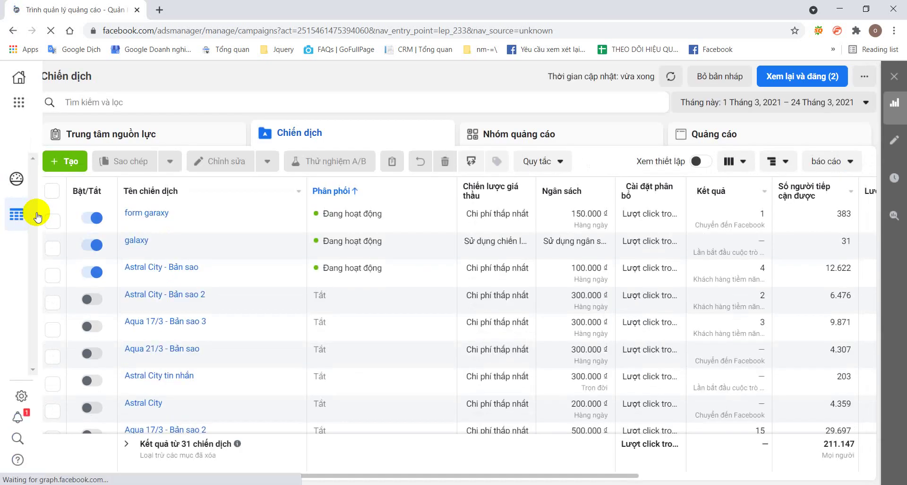
Step: Search Google for "galaxy bà rịa" in a new browser tab and skim the results
click(159, 9)
click(200, 32)
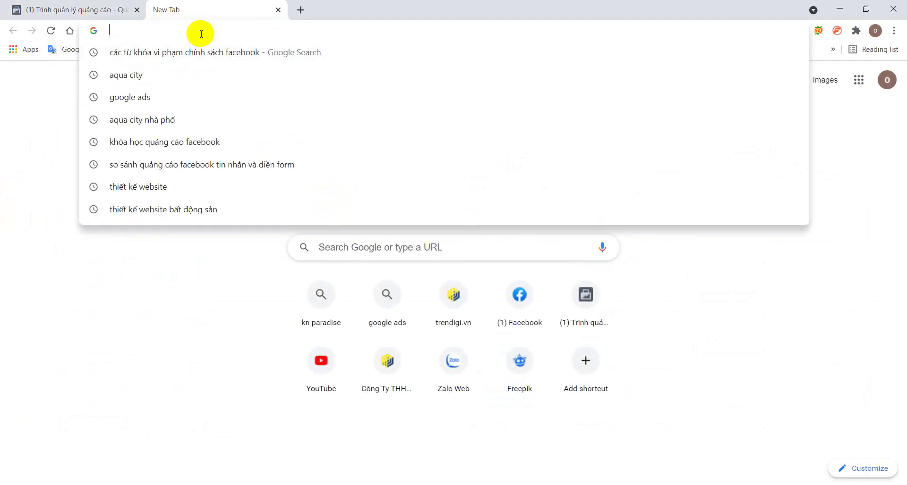
text(gaăx)
key(BackSpace)
key(BackSpace)
key(BackSpace)
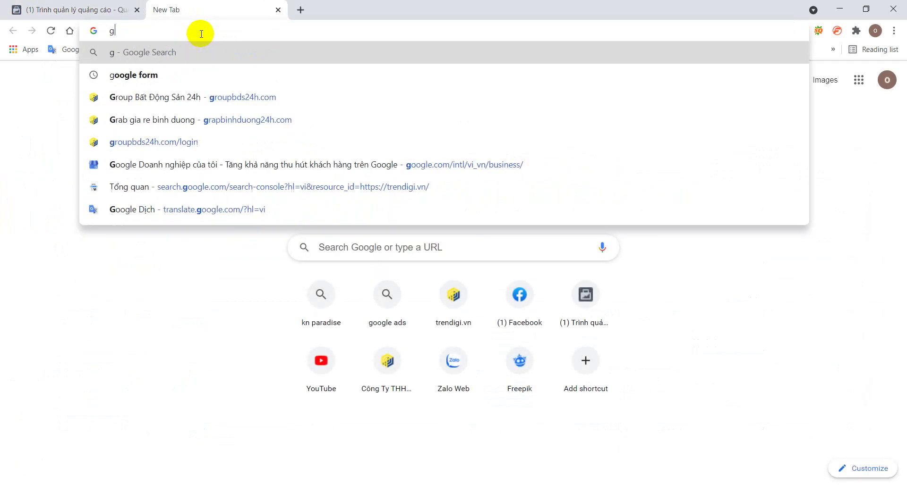
text(aă)
key(BackSpace)
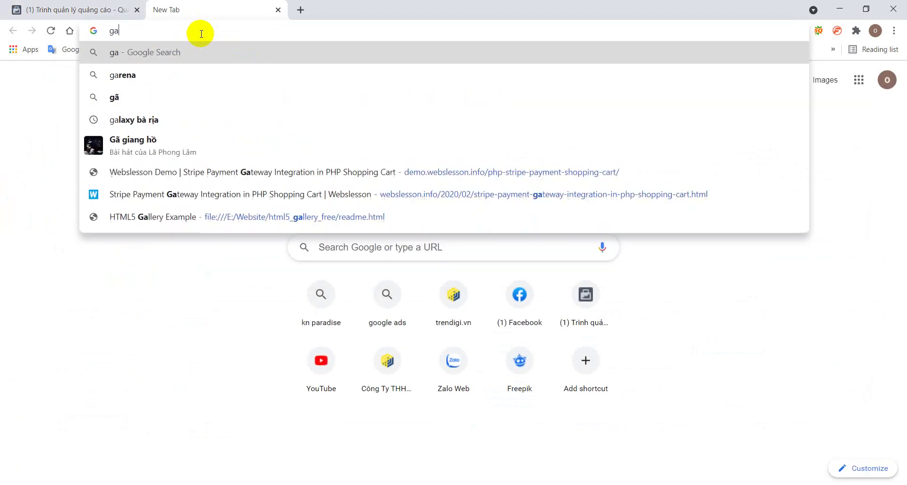
text(xx)
key(BackSpace)
key(BackSpace)
text(laxy)
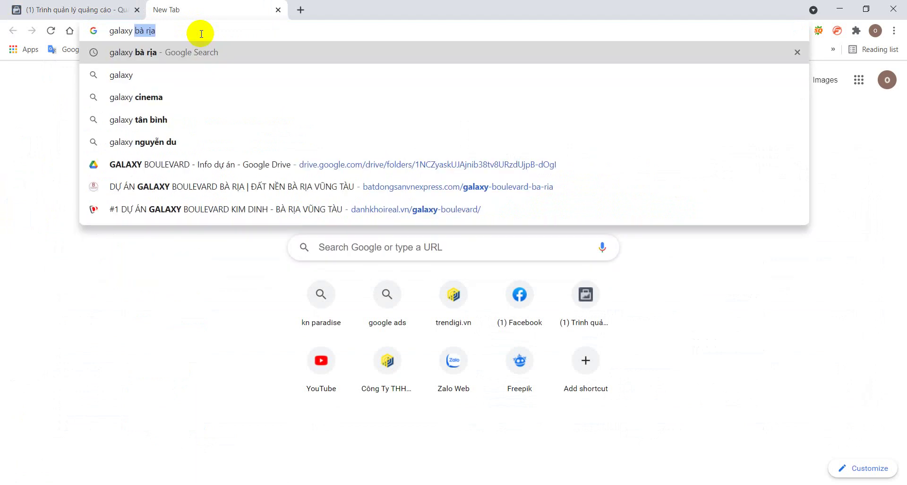
key(Down)
key(Up)
key(Return)
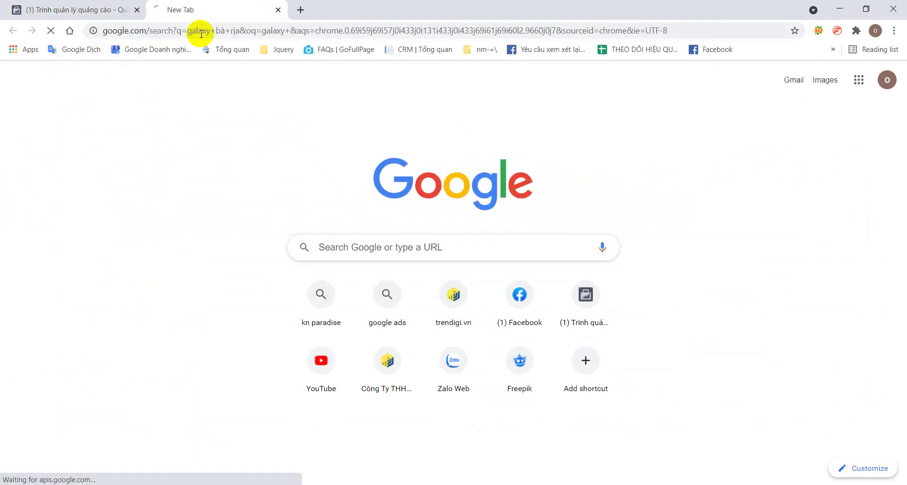
scroll(590, 231, down, 5)
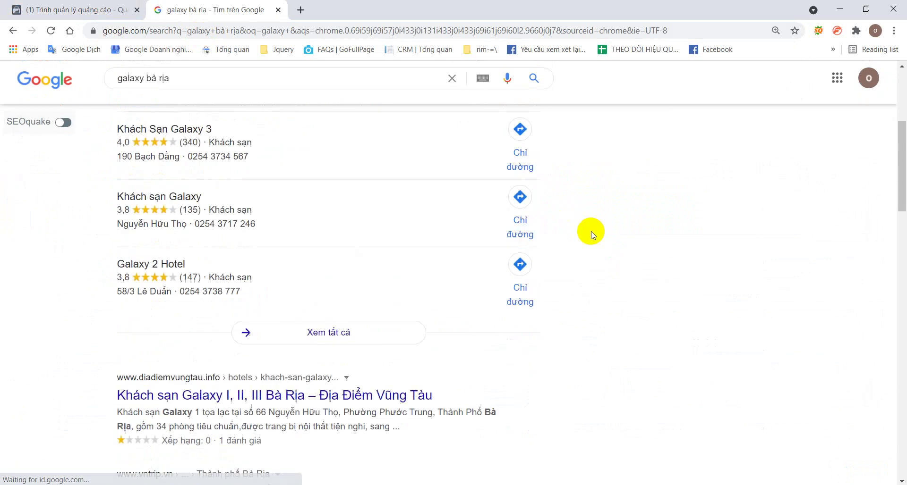
scroll(373, 328, down, 5)
scroll(348, 326, up, 7)
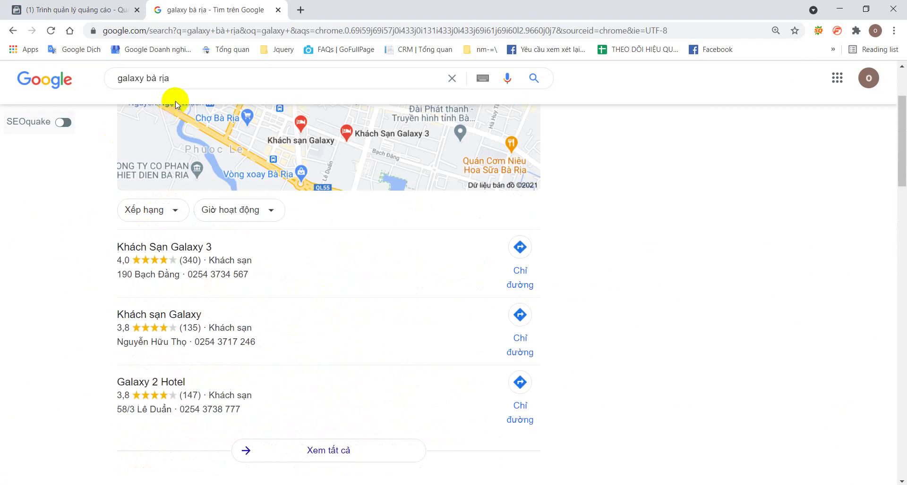
Step: Refine the Google search to "galaxy bà rịa nhà phố"
click(205, 74)
text(nhà p)
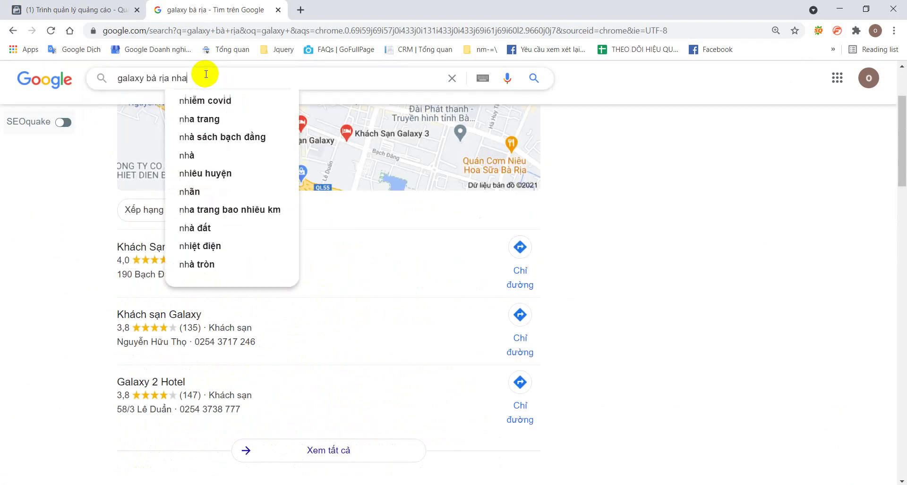
text(hoos)
key(Return)
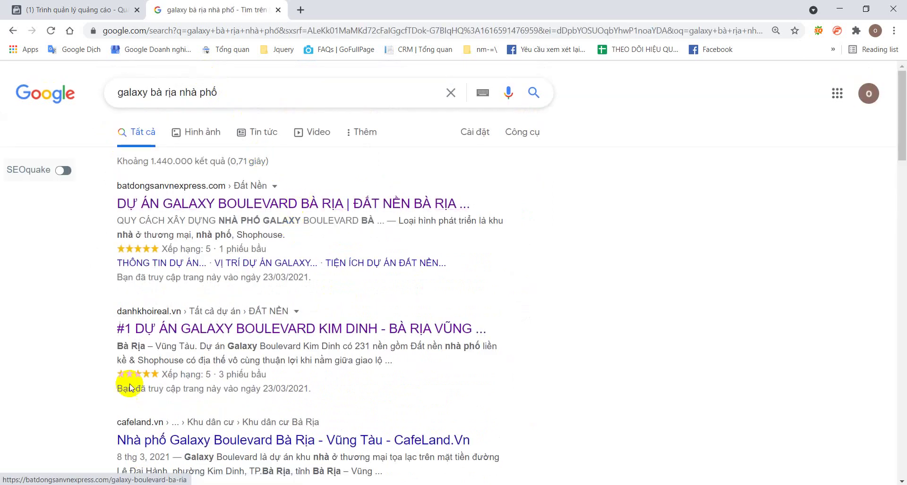
Step: Open the batdongsanvnexpress.com result in a new tab and read the Galaxy Boulevard Bà Rịa project information
right_click(315, 204)
click(350, 215)
click(314, 9)
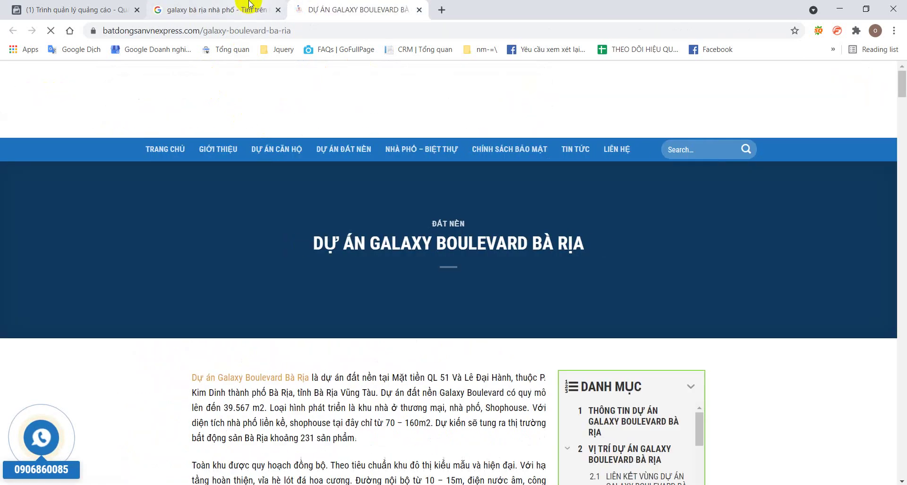
click(249, 5)
click(399, 9)
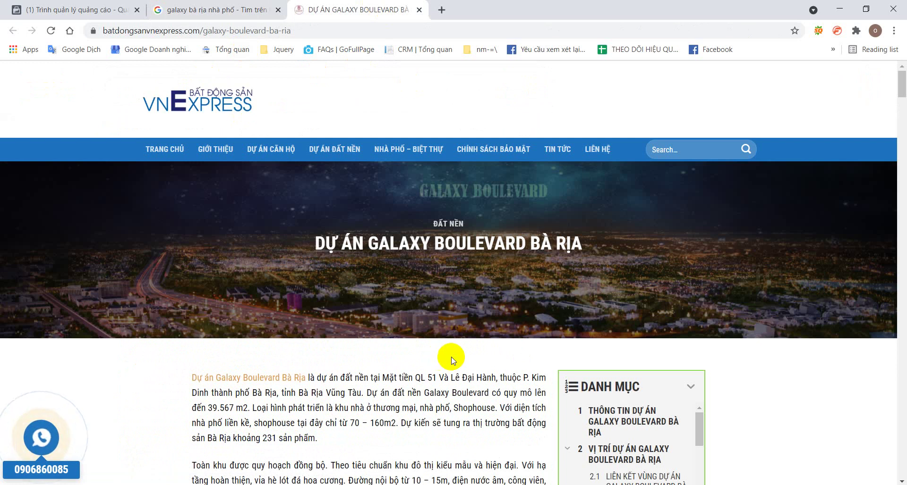
scroll(437, 362, down, 5)
scroll(451, 361, down, 8)
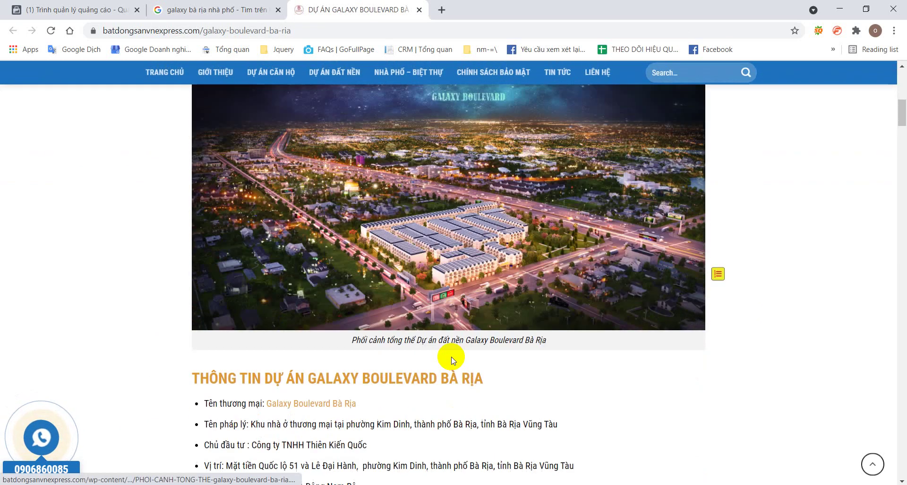
scroll(451, 360, down, 2)
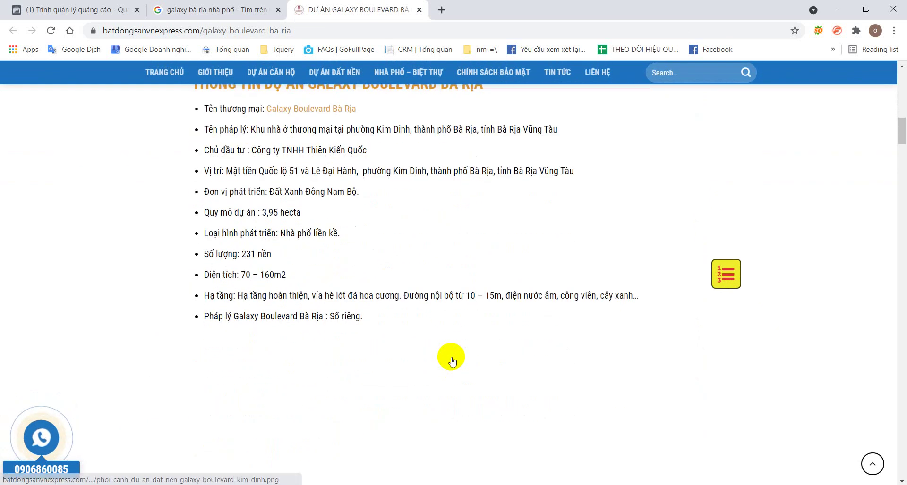
Step: Switch to Ads Manager, view the ad sets of the "form garaxy" campaign and return to the campaign list
click(160, 9)
click(76, 10)
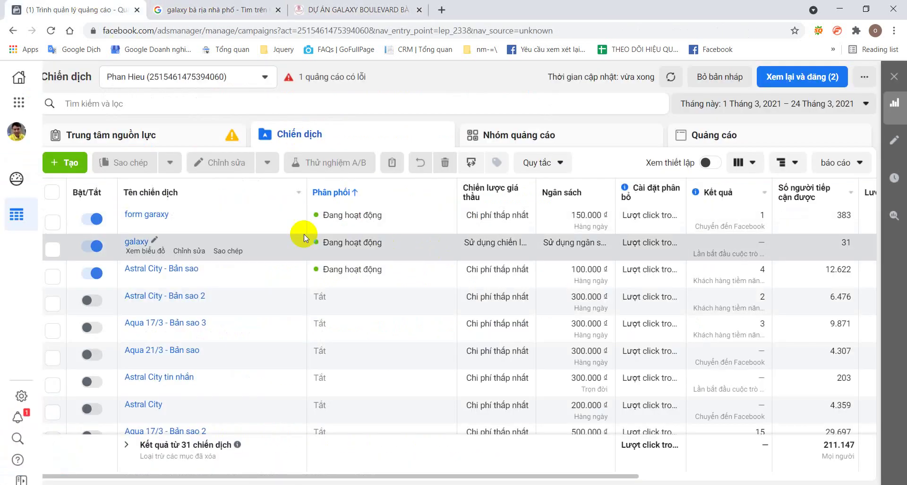
click(155, 215)
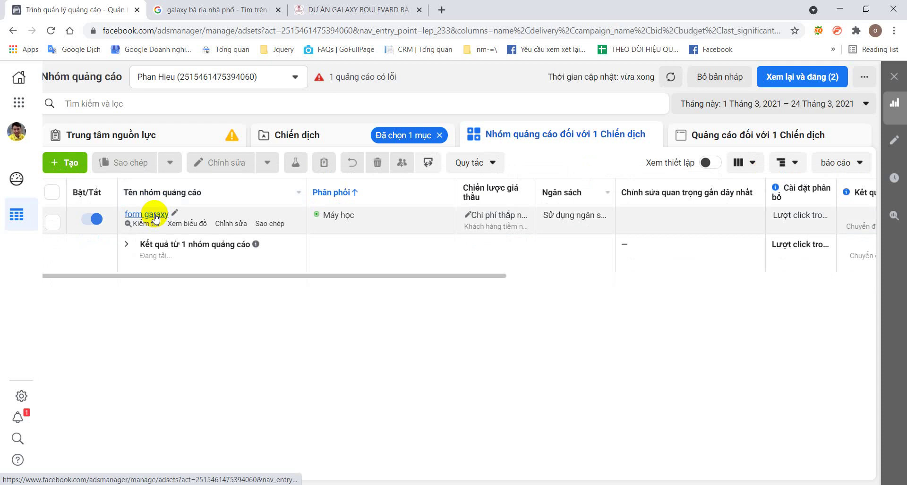
click(299, 136)
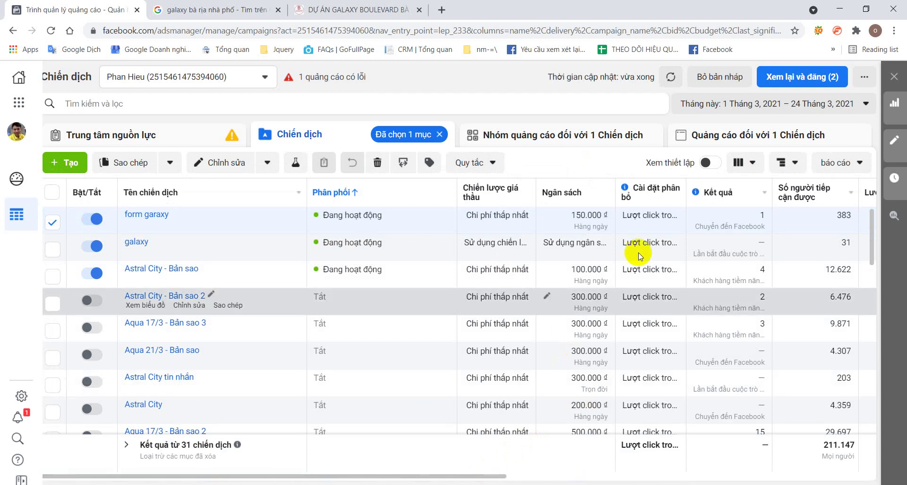
key(ctrl+3)
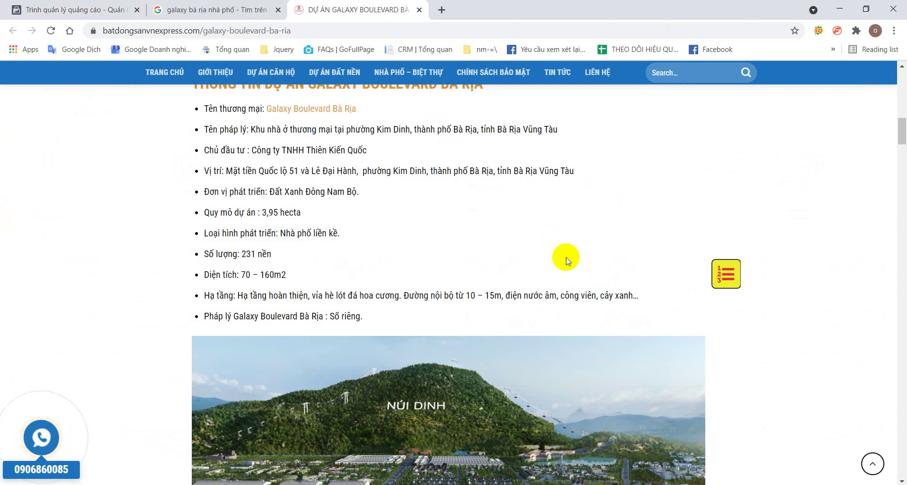
click(71, 8)
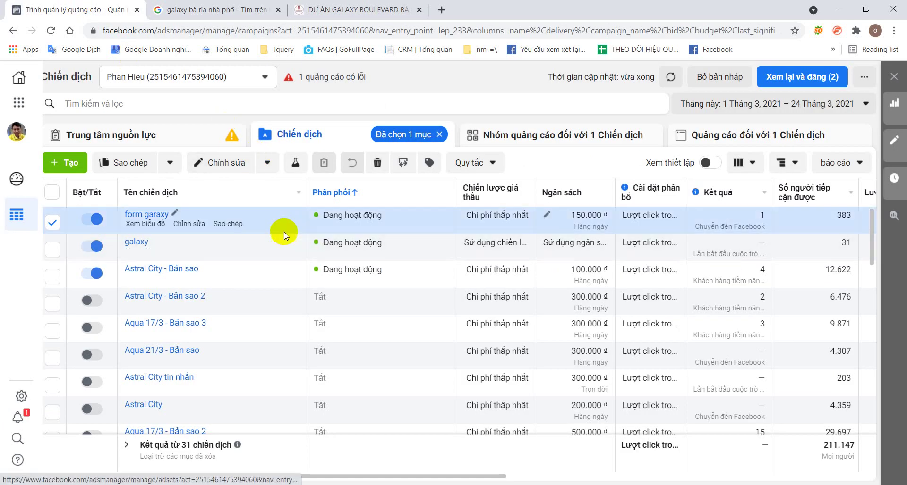
Step: Load facebook.com in the tab holding the Google search results
click(177, 11)
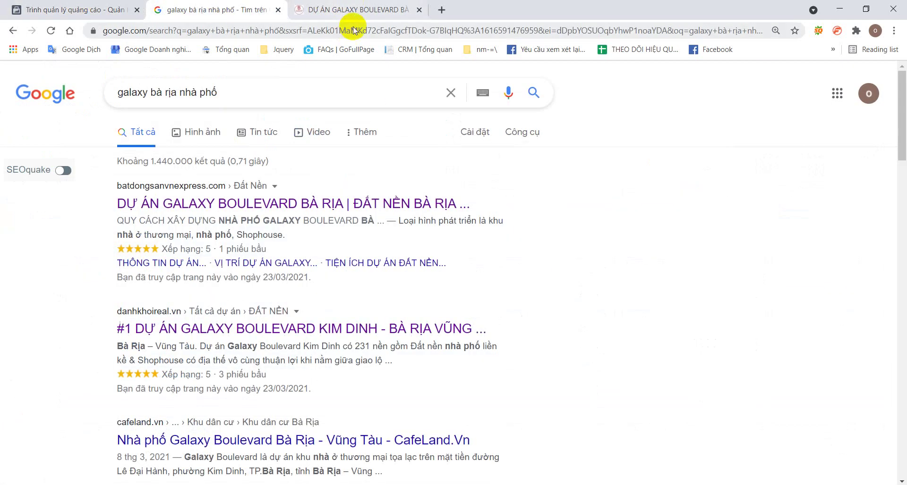
click(424, 32)
text(fa)
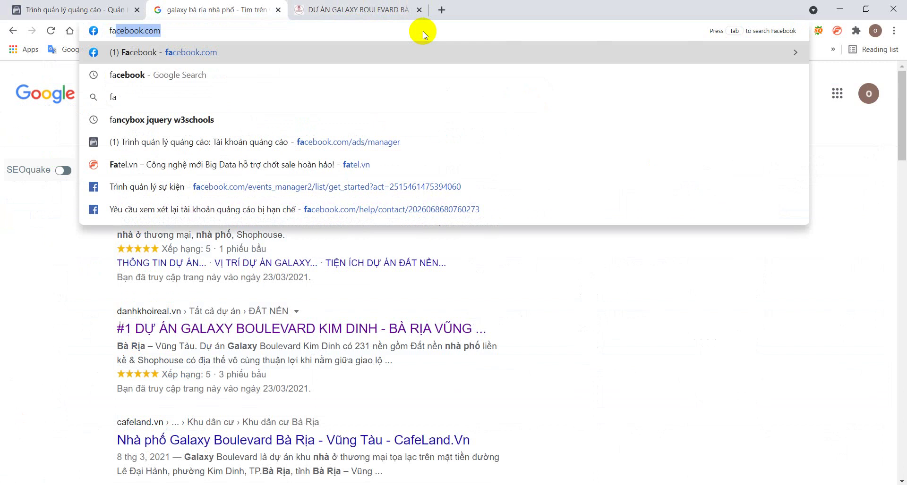
text(cebook.com/a)
key(BackSpace)
key(BackSpace)
key(Return)
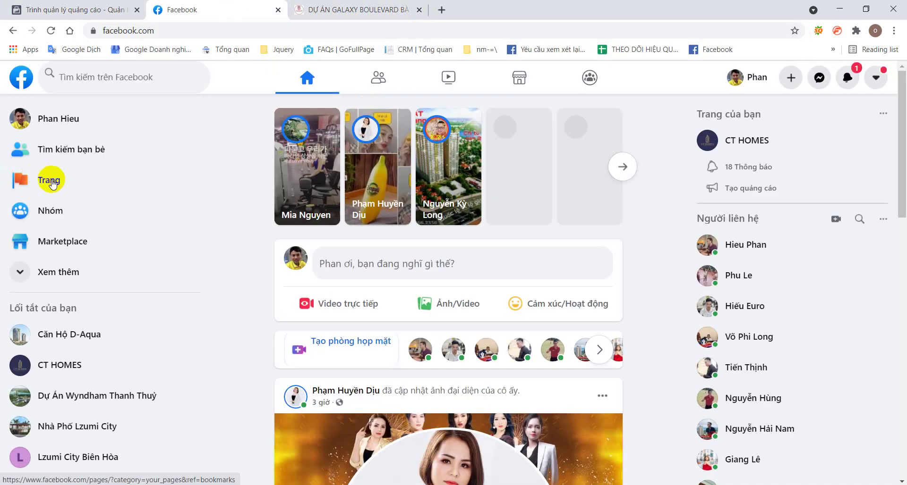
Step: Browse the full list of managed Facebook Pages and open the "Đất Nền Bà Rịa-Vũng Tàu" page
click(51, 181)
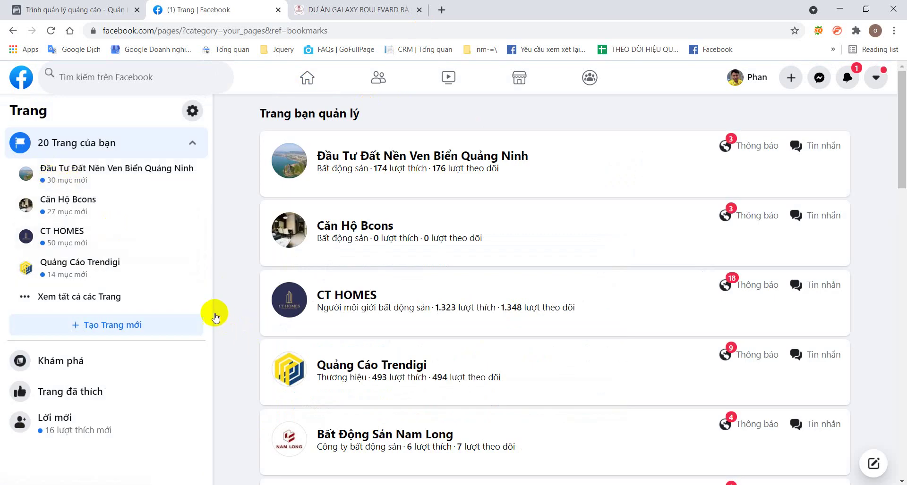
click(53, 296)
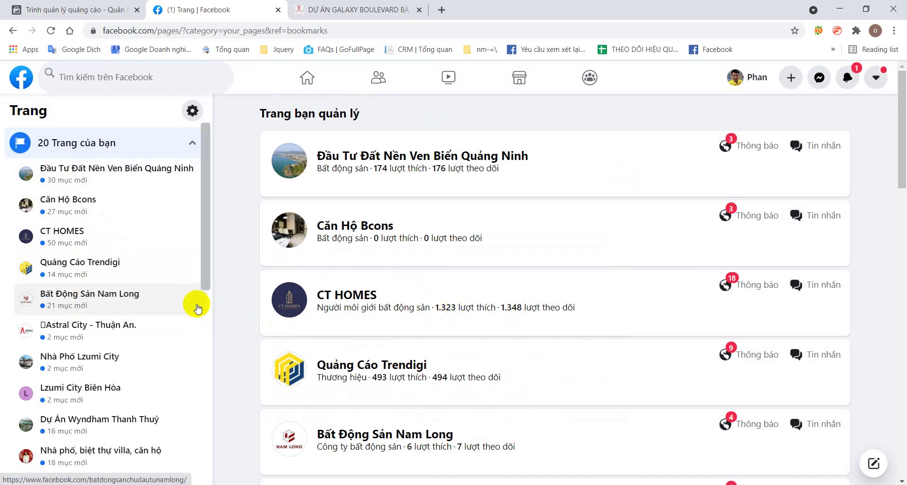
scroll(447, 259, down, 6)
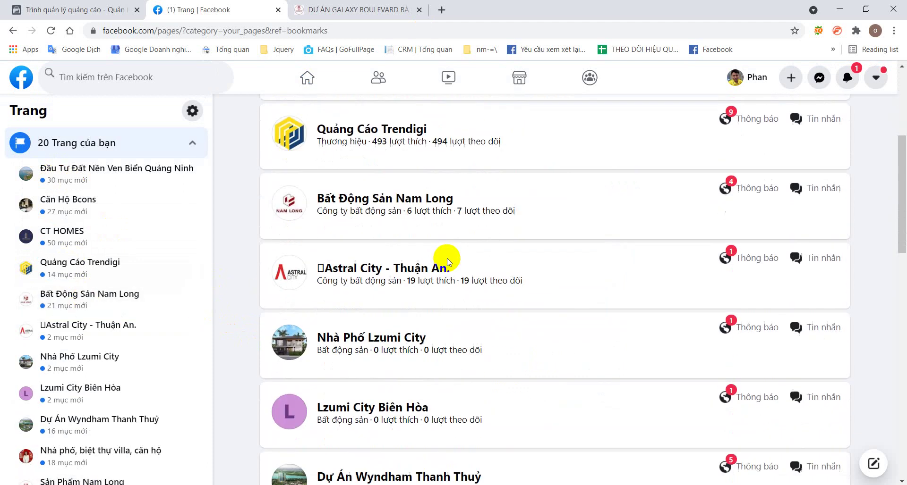
scroll(448, 263, down, 3)
scroll(461, 336, up, 1)
scroll(461, 335, down, 2)
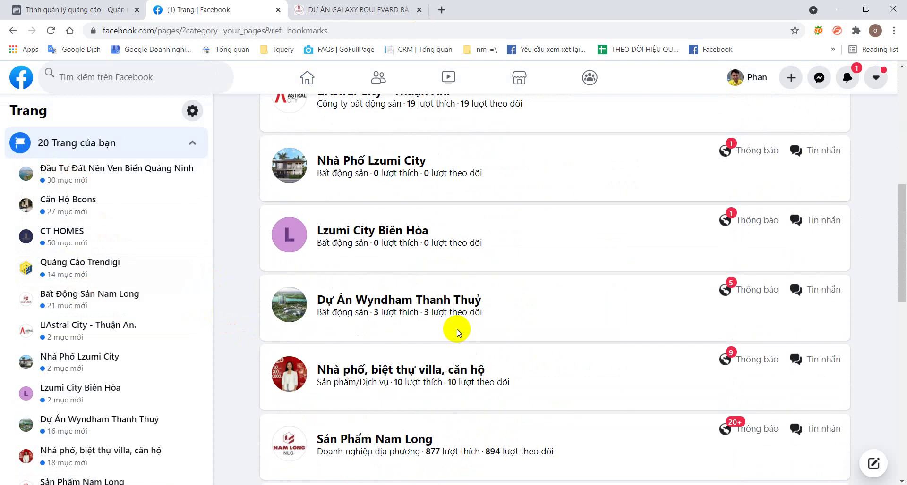
scroll(441, 331, down, 5)
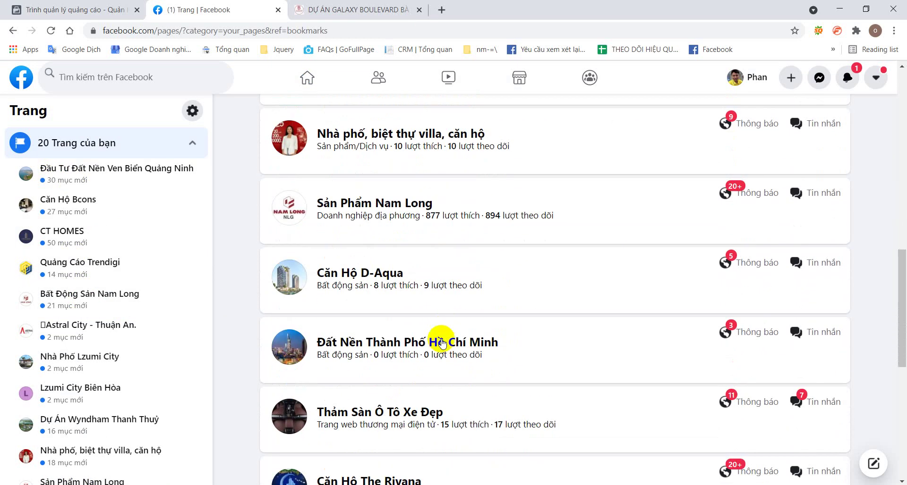
scroll(416, 335, down, 4)
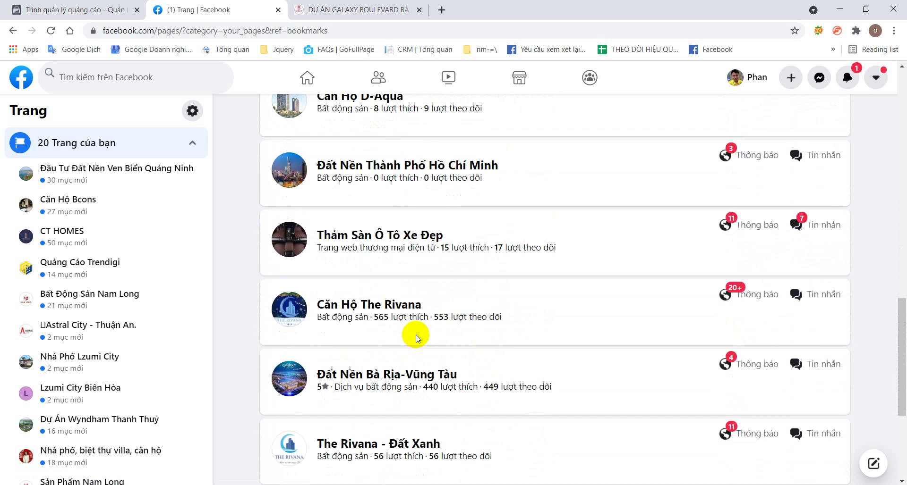
scroll(439, 331, down, 1)
click(455, 347)
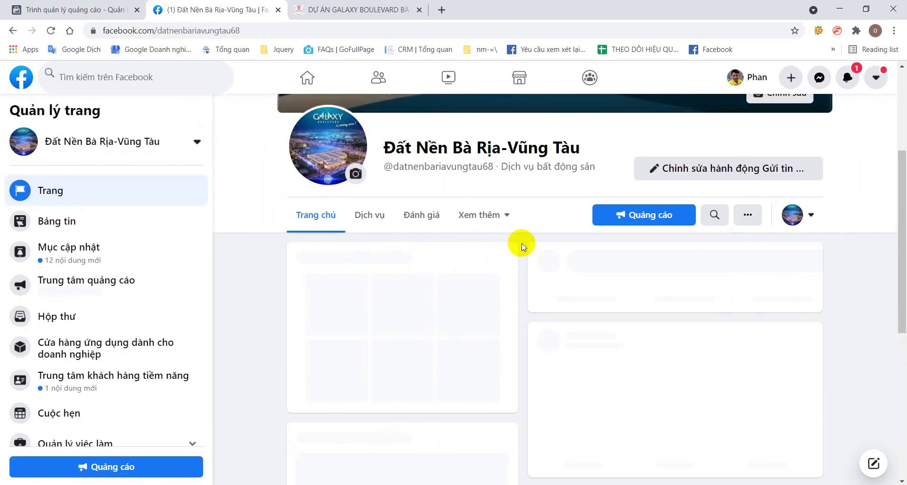
Step: Expand the page's Galaxy Boulevard townhouse post and examine its full text and image
scroll(524, 275, down, 5)
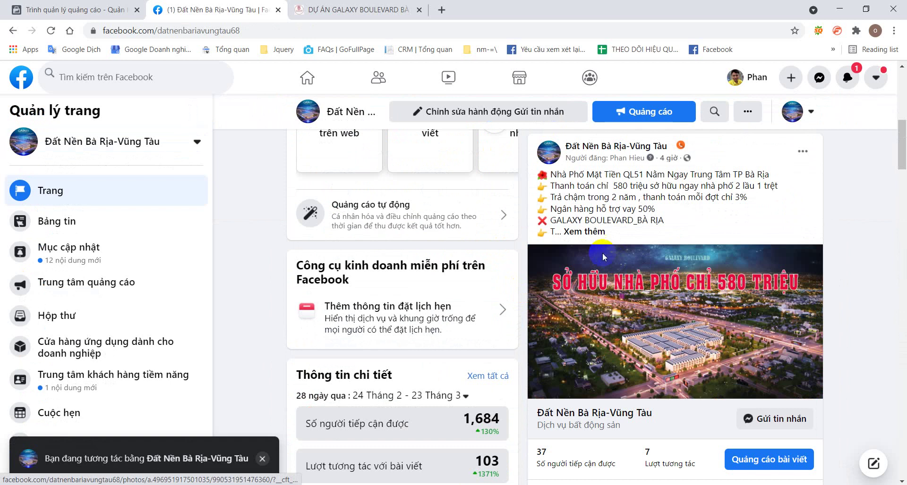
click(590, 230)
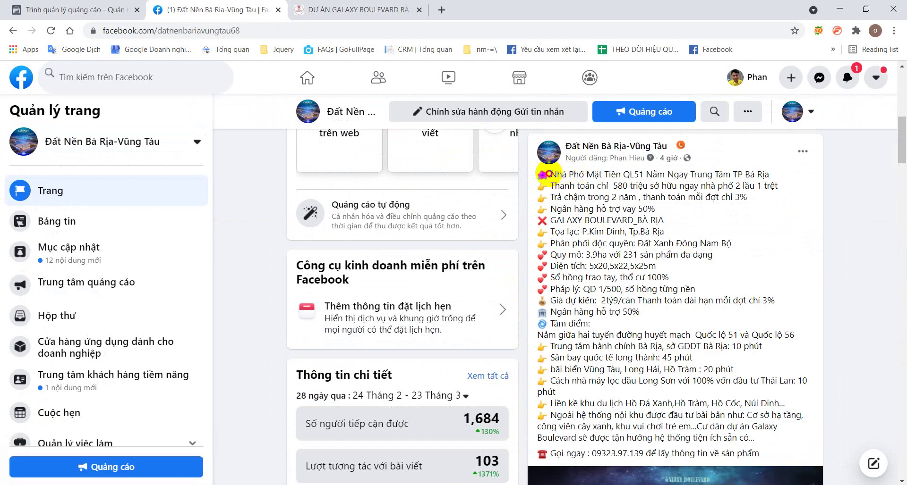
drag(548, 173, 781, 453)
click(770, 250)
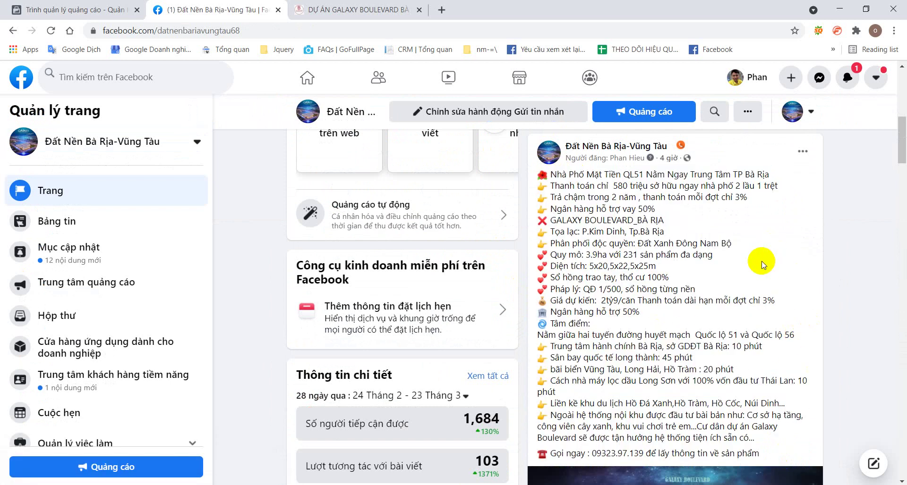
scroll(761, 263, down, 6)
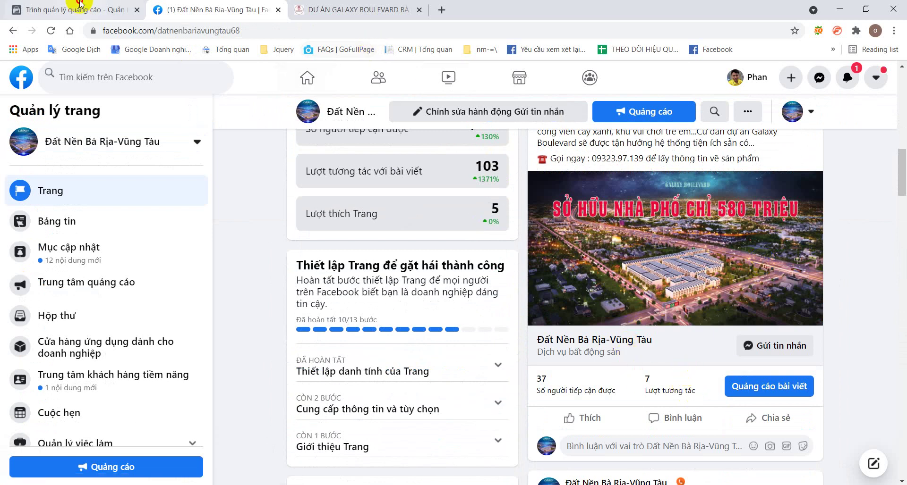
Step: Return to the Ads Manager campaign list and check the results of the "form garaxy" and "galaxy" campaigns
click(80, 5)
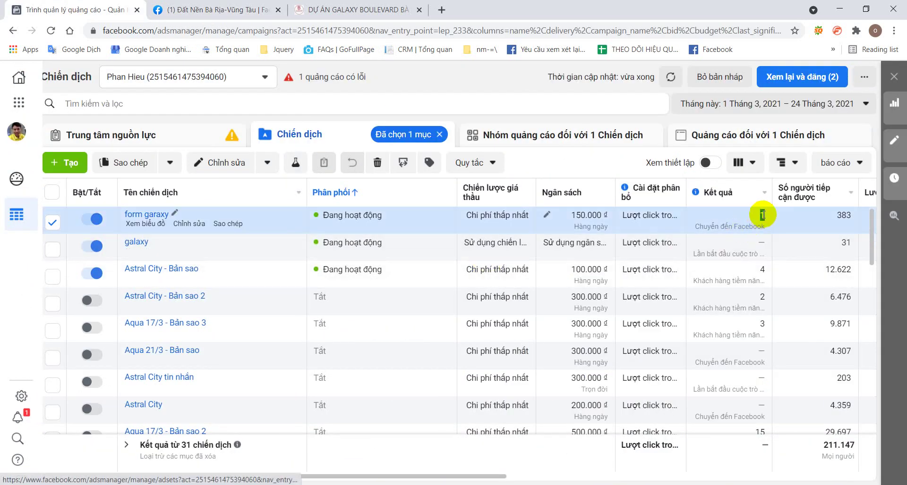
triple_click(717, 254)
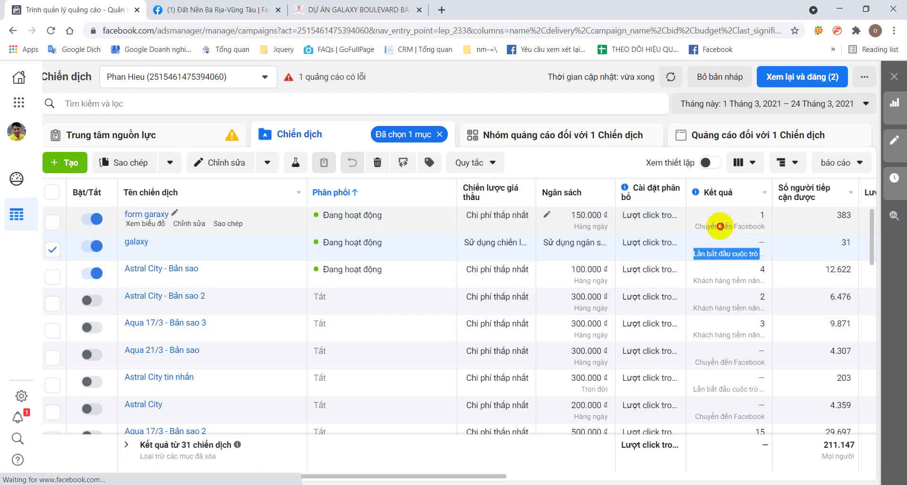
Step: Check the "form garaxy" campaign's result type, result count and cost per result
triple_click(719, 227)
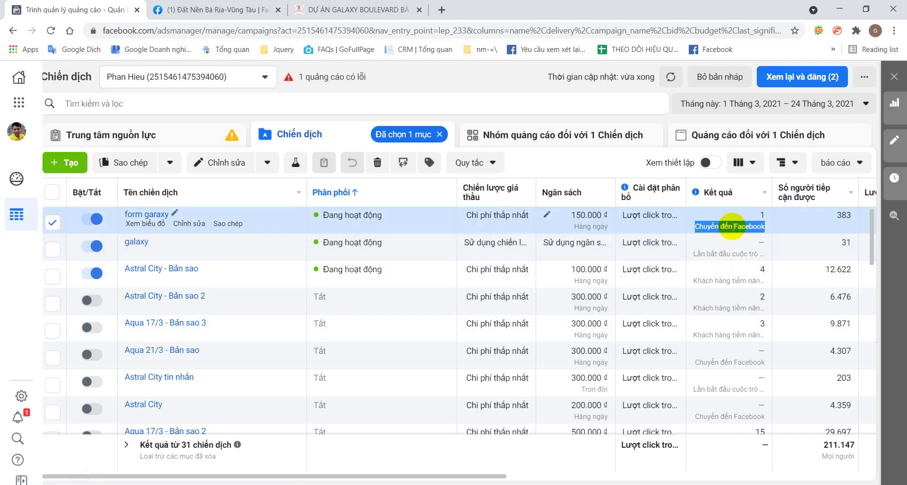
click(762, 215)
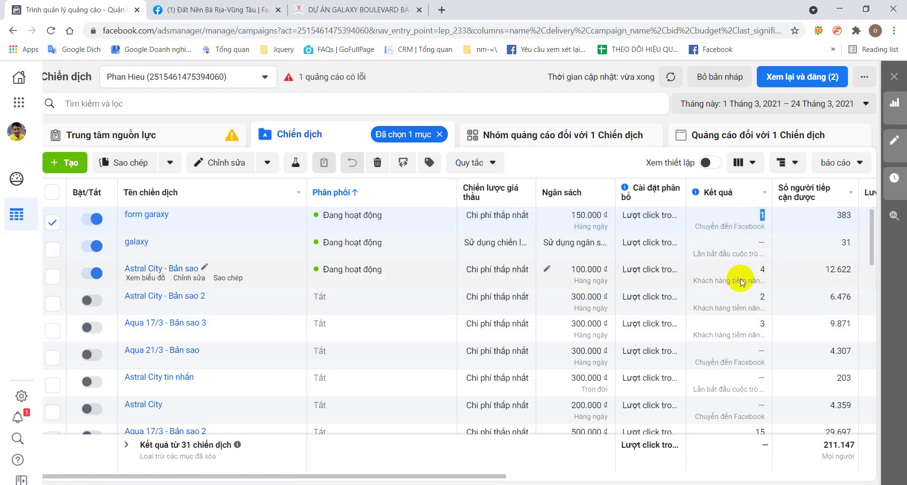
drag(502, 478, 690, 453)
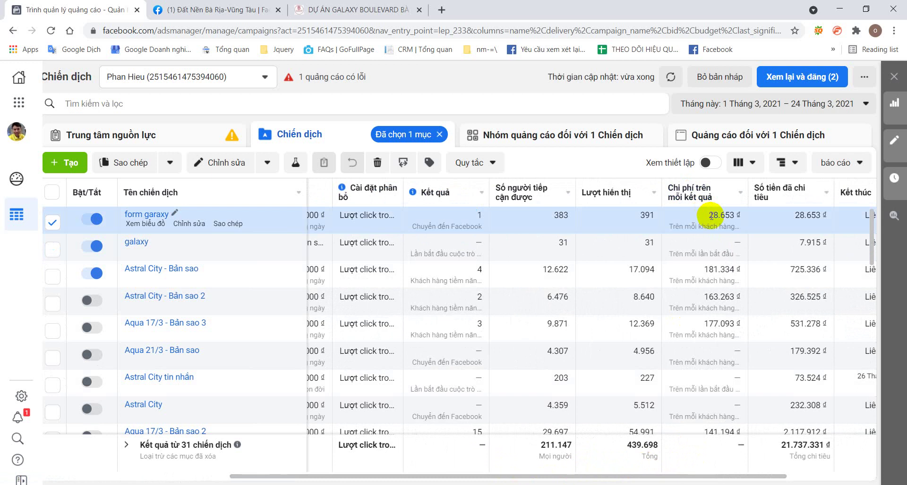
drag(710, 215, 736, 214)
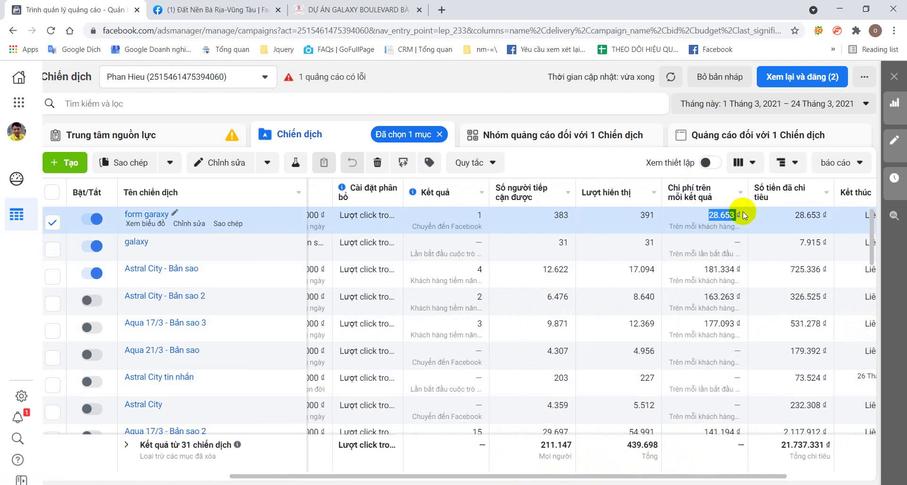
Step: Check the "galaxy" campaign's reach, impressions and amount spent
click(640, 246)
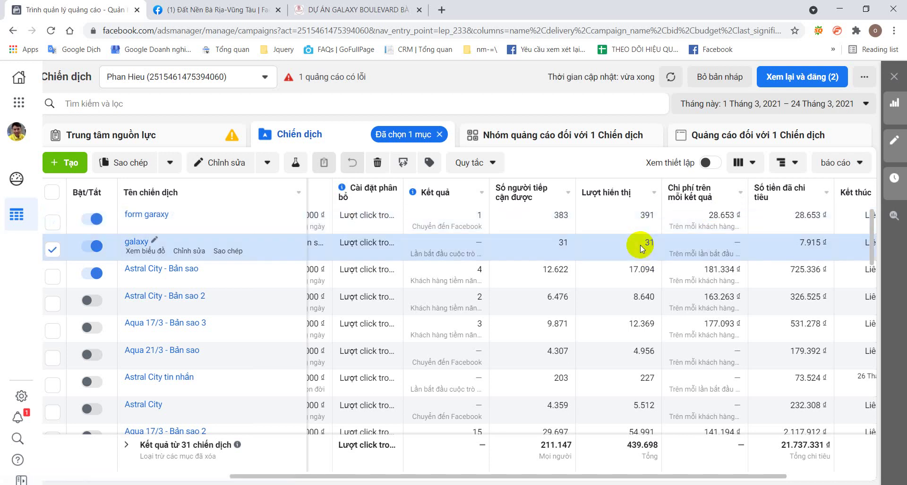
click(562, 241)
click(563, 243)
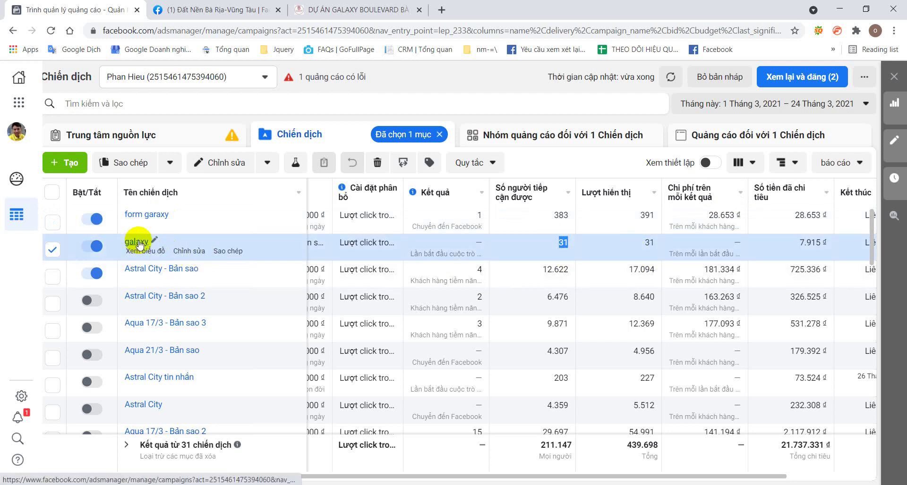
drag(797, 244, 821, 243)
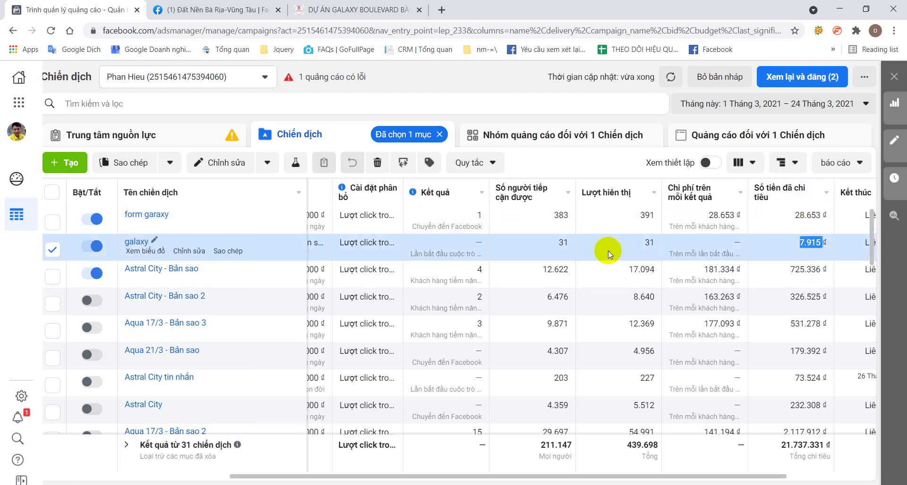
double_click(562, 242)
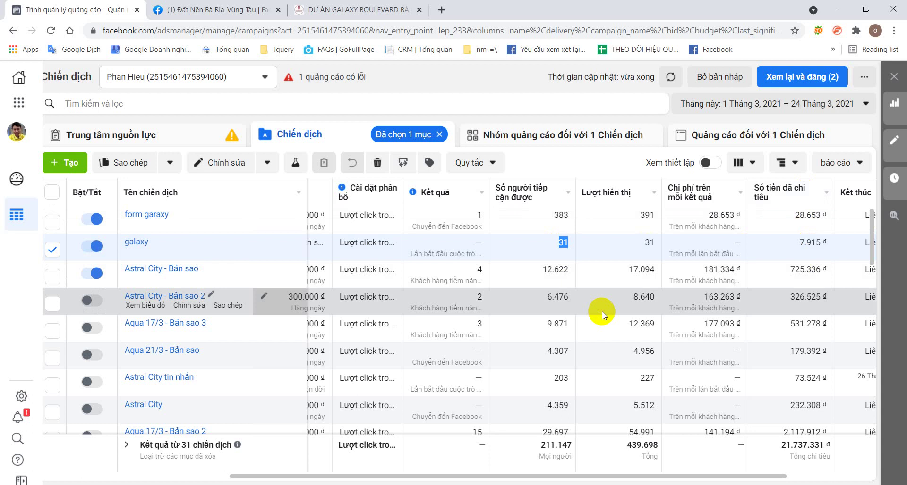
Step: Compare the amount spent and the number of people reached between the "form garaxy" and "galaxy" campaigns
double_click(812, 215)
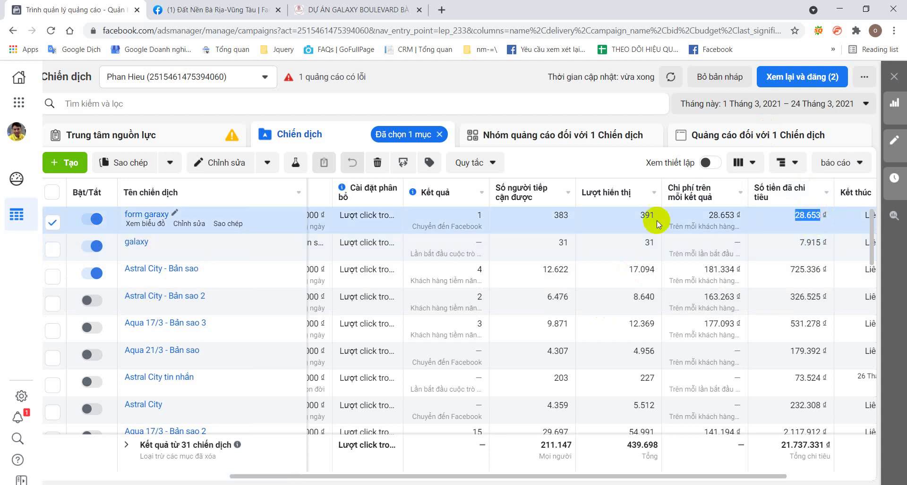
double_click(558, 215)
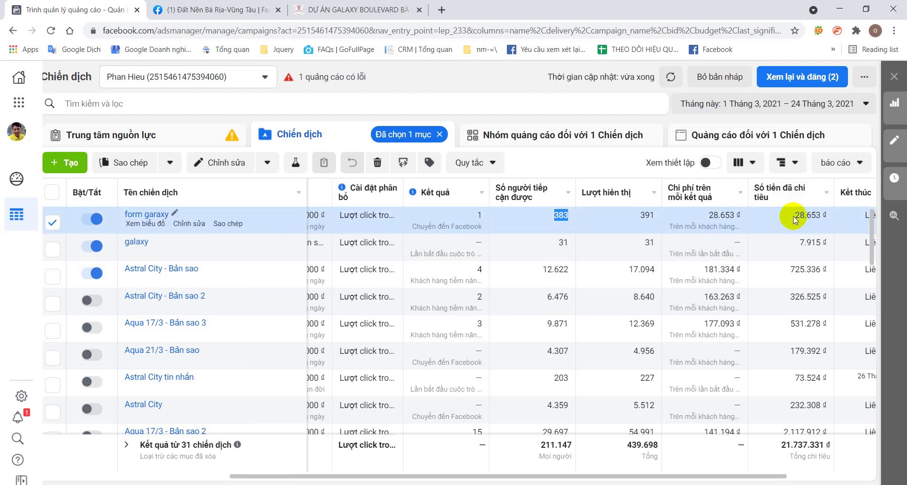
double_click(808, 215)
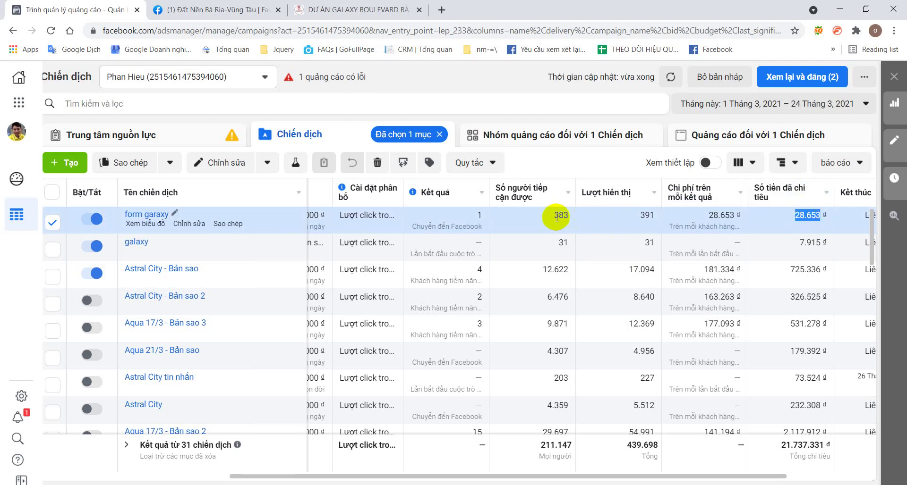
click(781, 239)
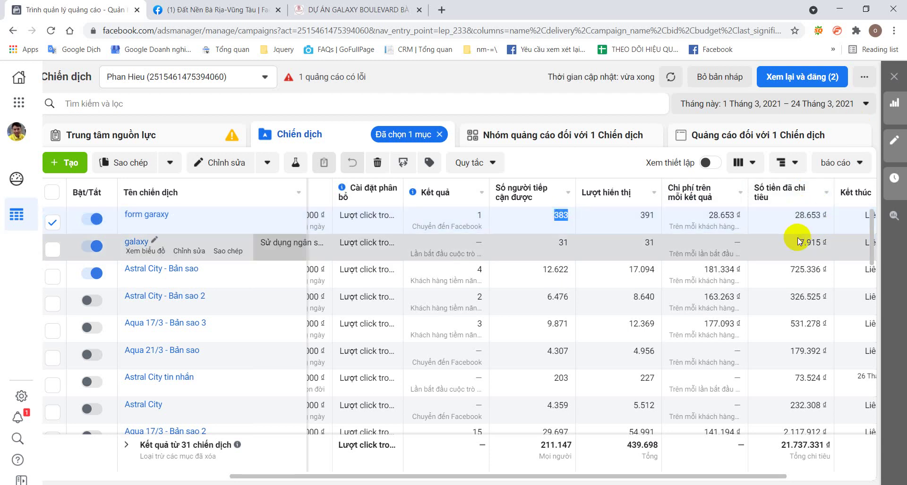
drag(779, 239, 822, 242)
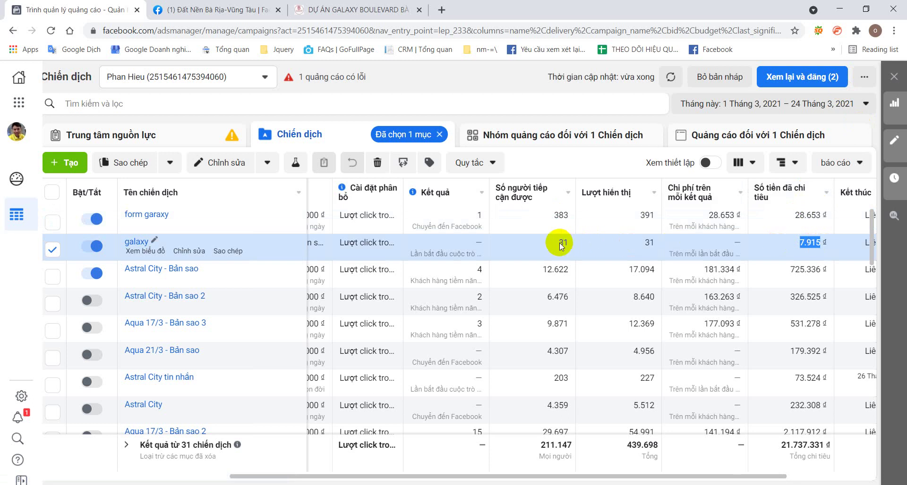
drag(560, 244, 568, 243)
drag(799, 247, 824, 244)
drag(559, 243, 568, 218)
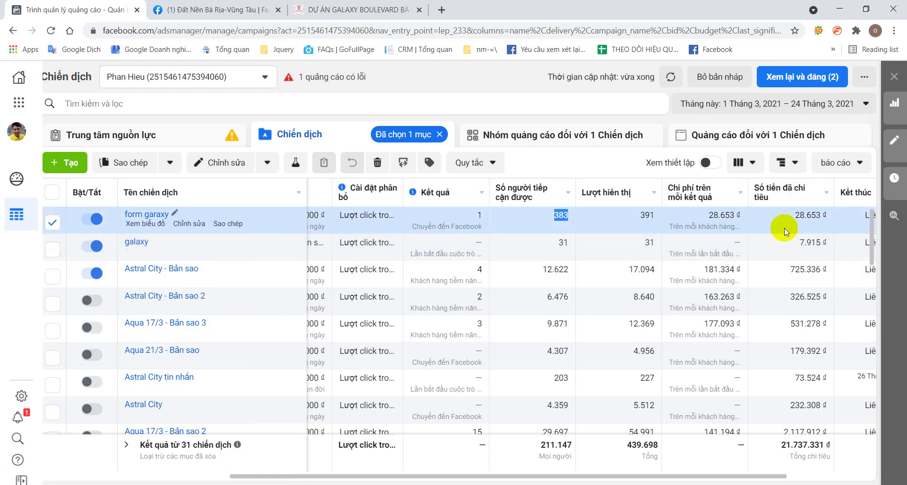
drag(792, 217, 814, 217)
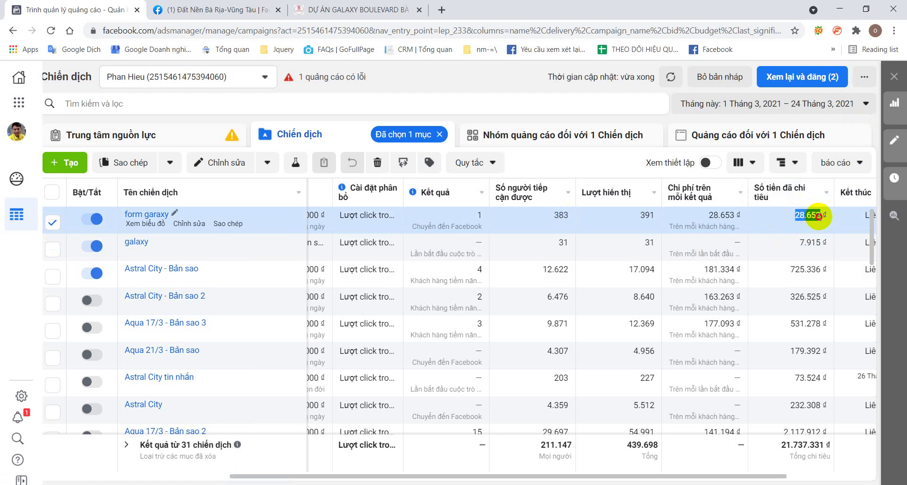
double_click(812, 242)
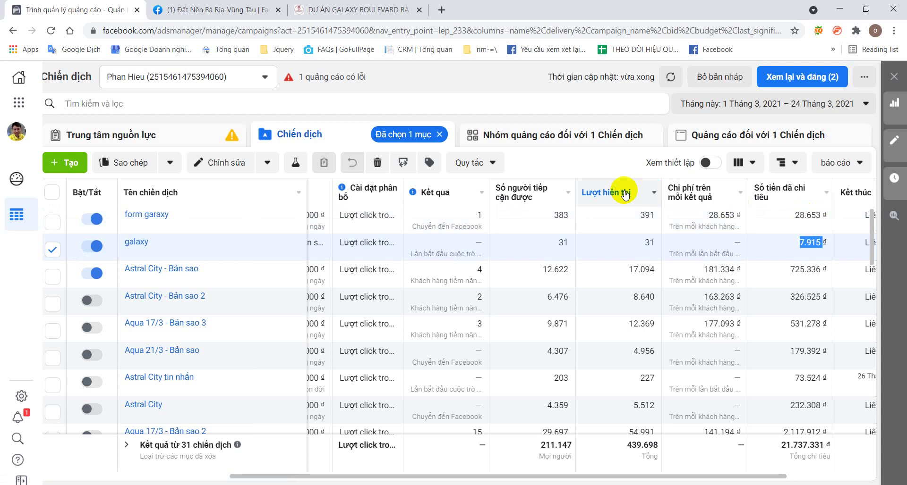
double_click(564, 243)
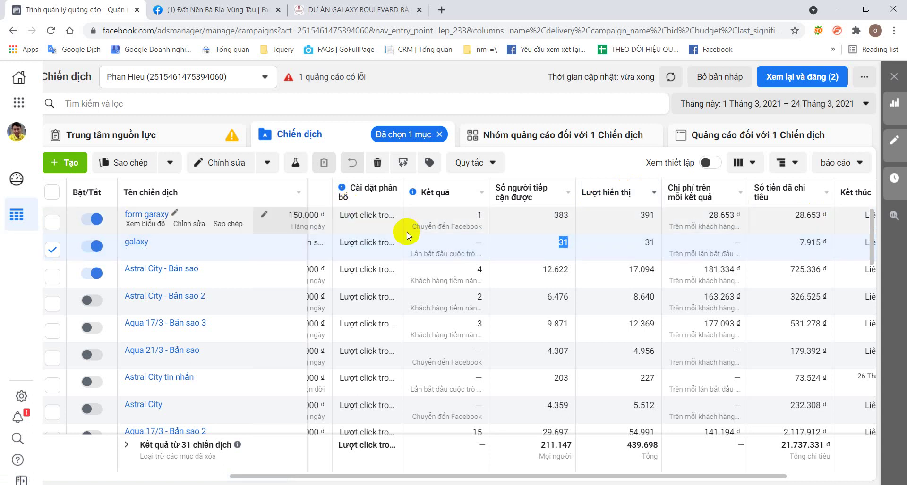
Step: Check the "form garaxy" campaign's daily budget
scroll(587, 474, right, 3)
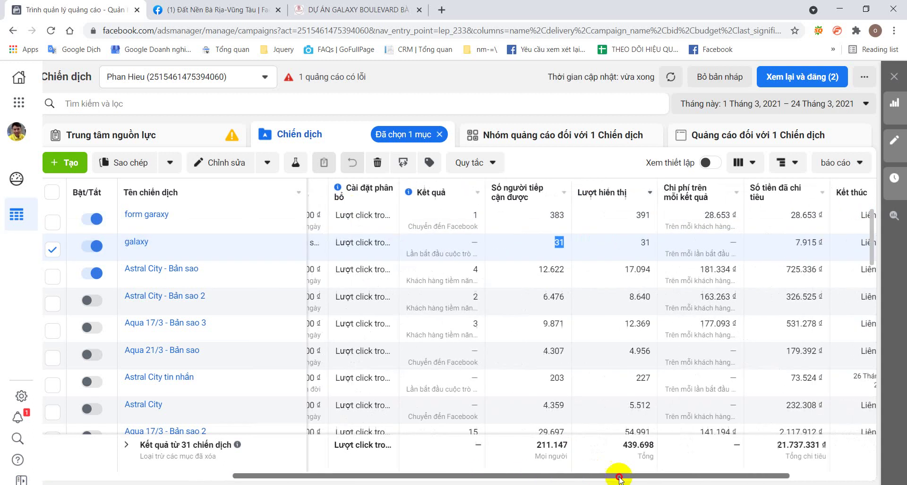
drag(642, 475, 536, 472)
click(409, 215)
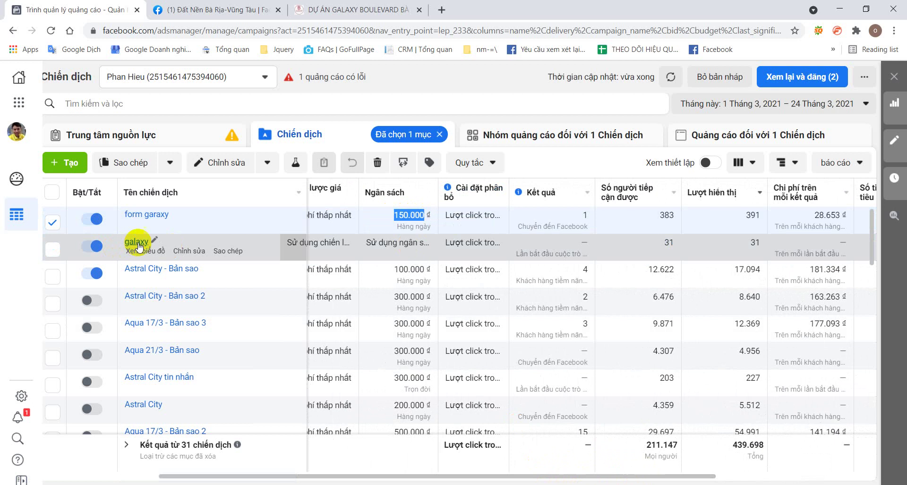
Step: Open the "galaxy" campaign's ad sets and check the daily budget of the "galaxy" ad set
click(137, 242)
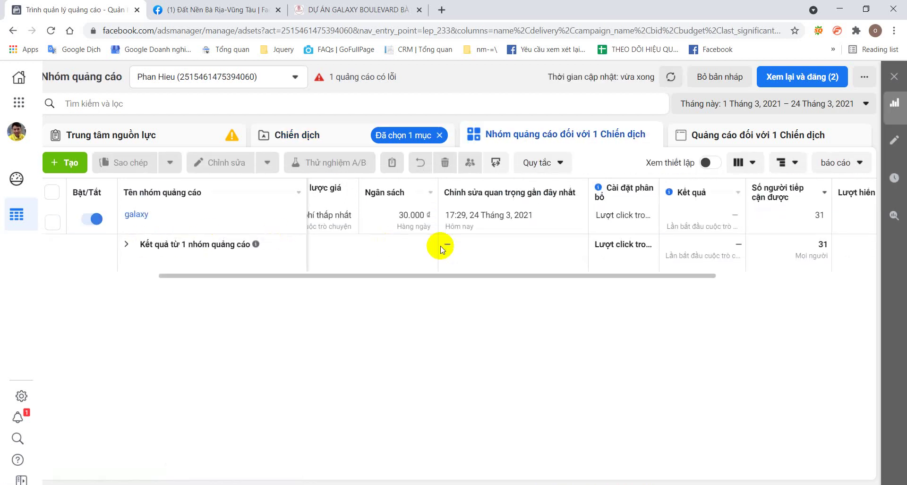
click(395, 215)
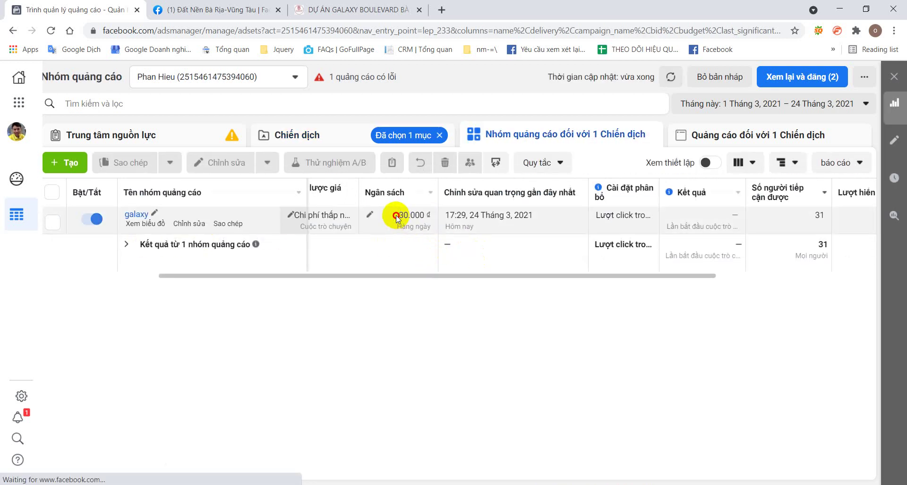
drag(399, 215, 423, 214)
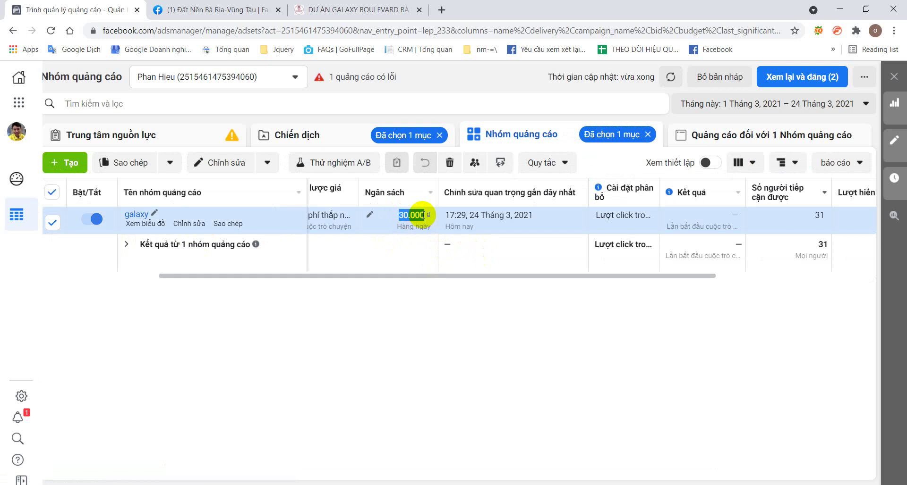
click(369, 214)
click(398, 215)
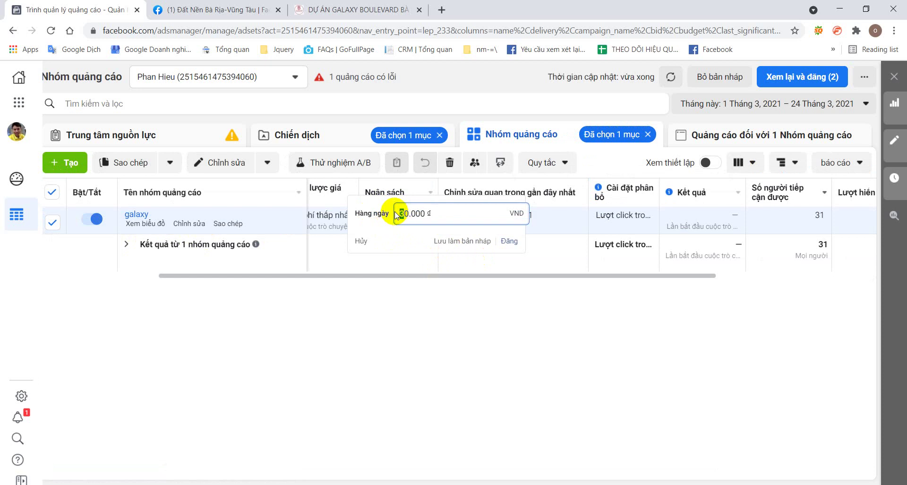
click(361, 241)
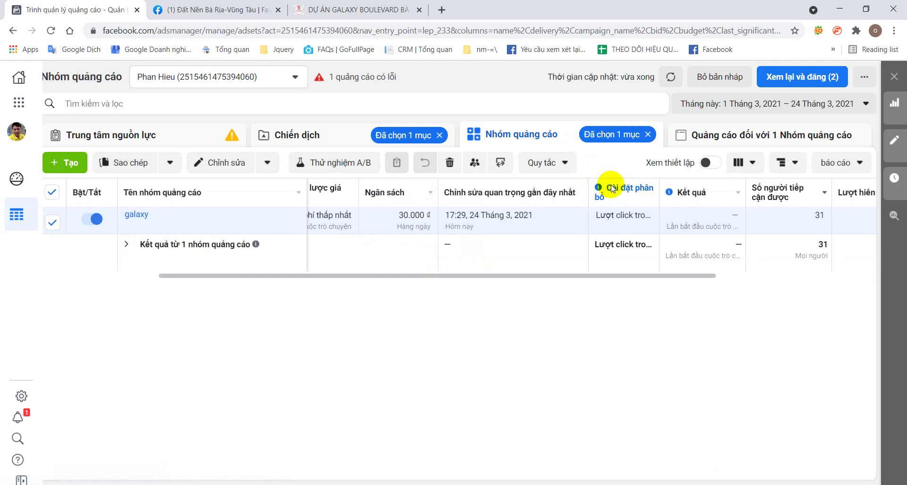
Step: Review the "galaxy" ad set's reach against its daily budget
double_click(817, 217)
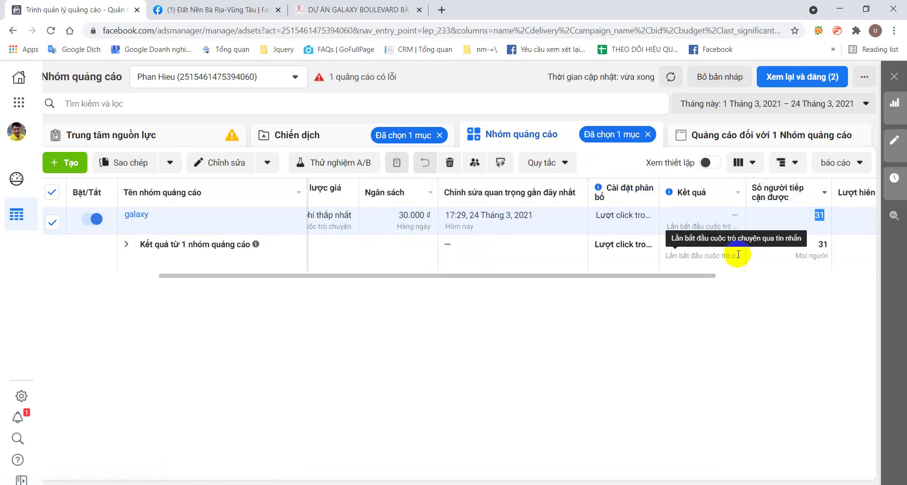
drag(713, 276, 775, 280)
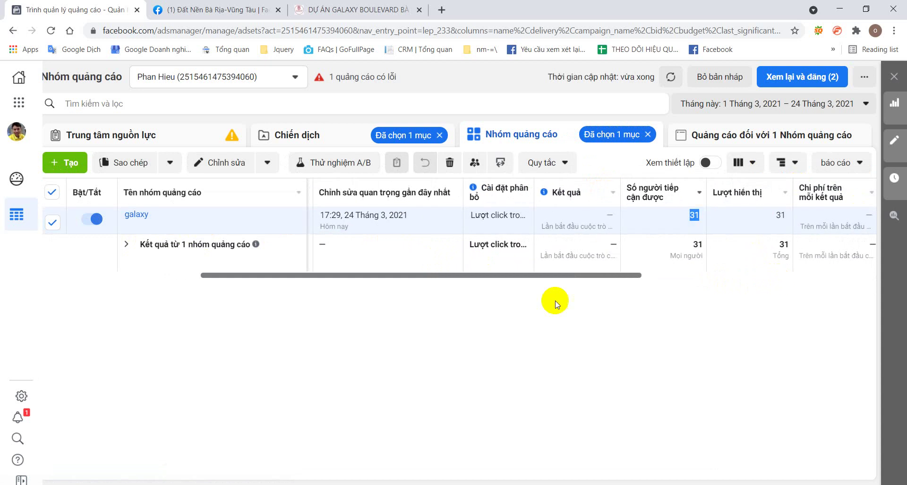
drag(597, 278, 548, 279)
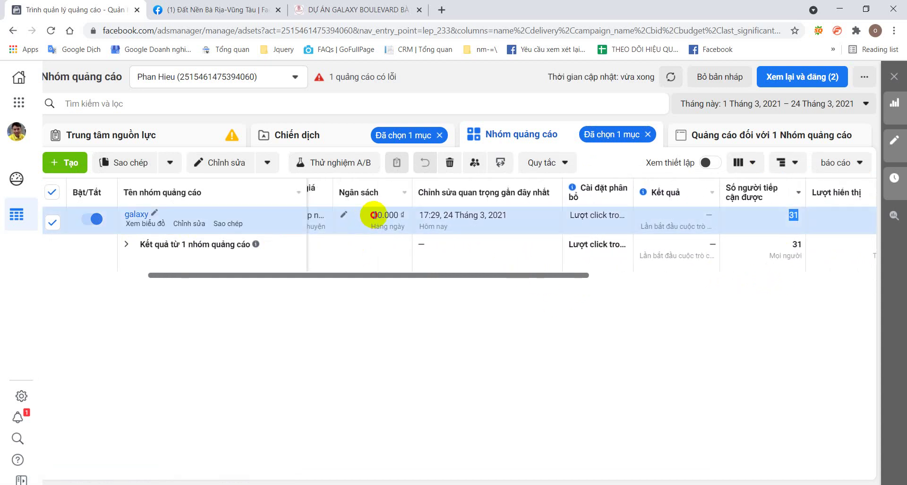
drag(373, 216, 401, 216)
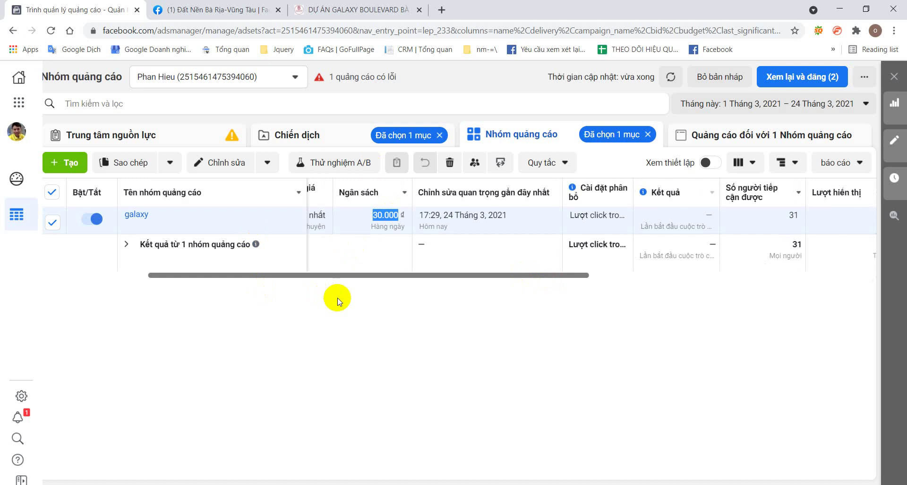
Step: Return to the campaign list and compare both Galaxy campaigns' amounts spent, plus the "form garaxy" cost per result and results
click(359, 137)
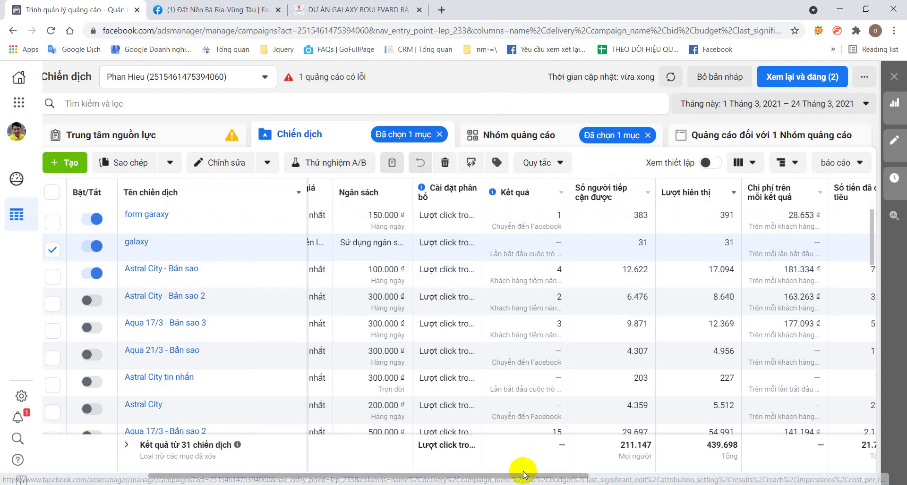
drag(520, 478, 570, 480)
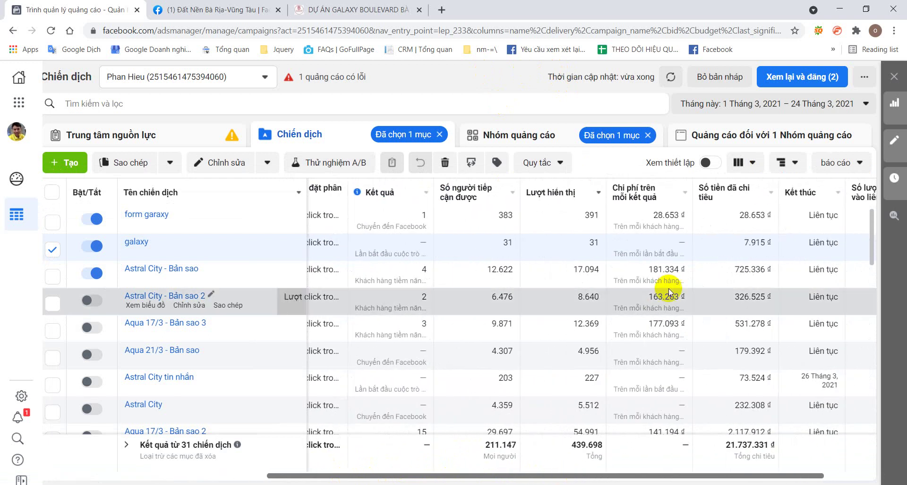
drag(737, 242, 764, 242)
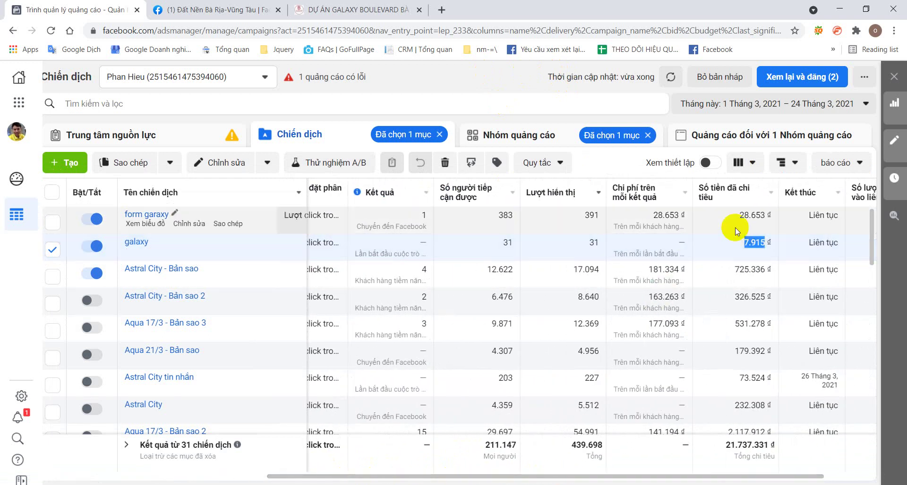
drag(739, 215, 764, 215)
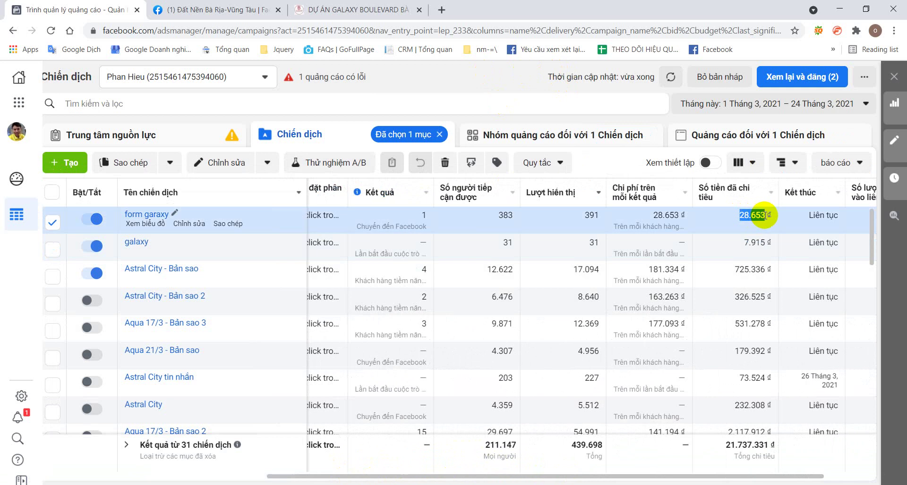
drag(741, 246, 765, 244)
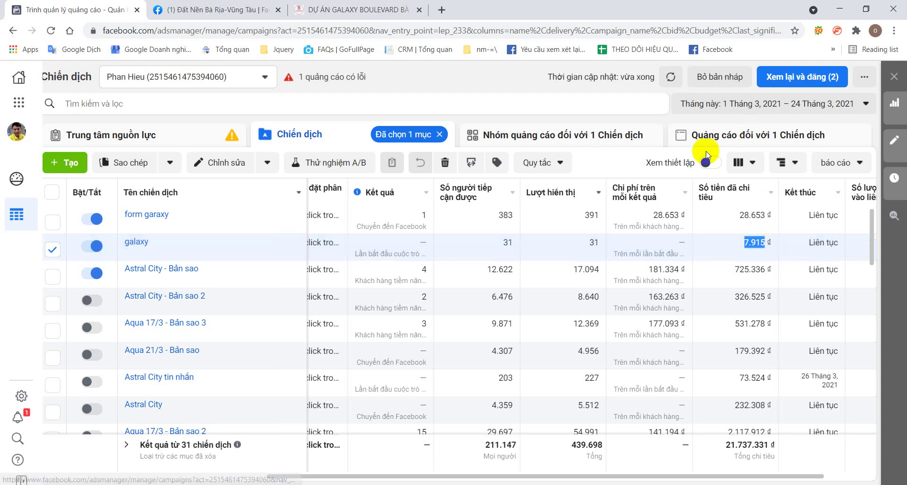
drag(652, 215, 677, 230)
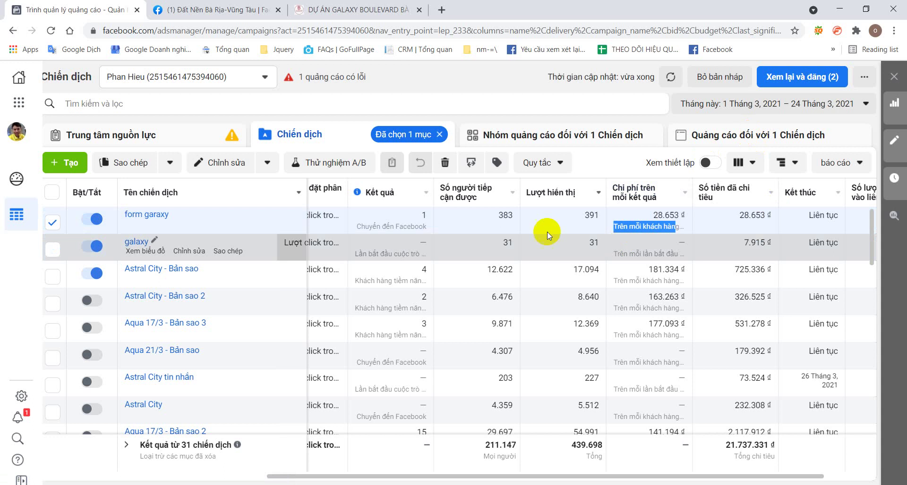
double_click(424, 216)
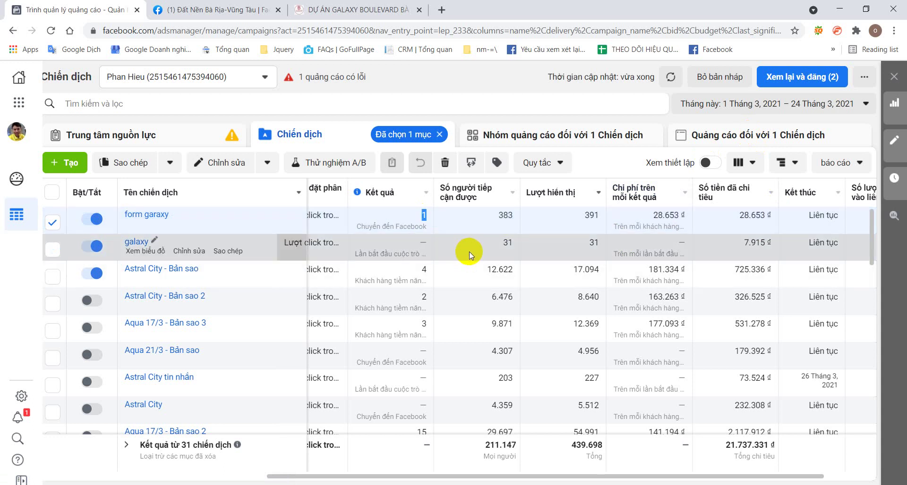
Step: Review the number of people reached by the "form garaxy" campaign
double_click(514, 216)
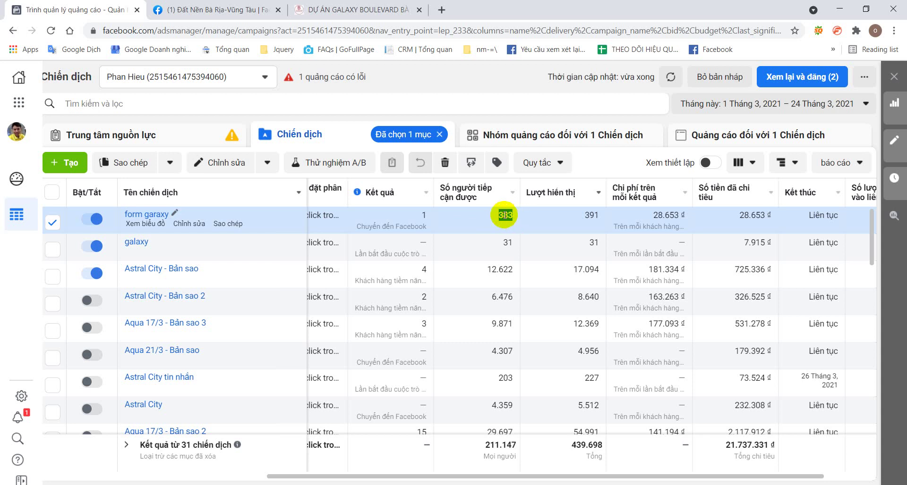
click(501, 216)
drag(501, 216, 513, 216)
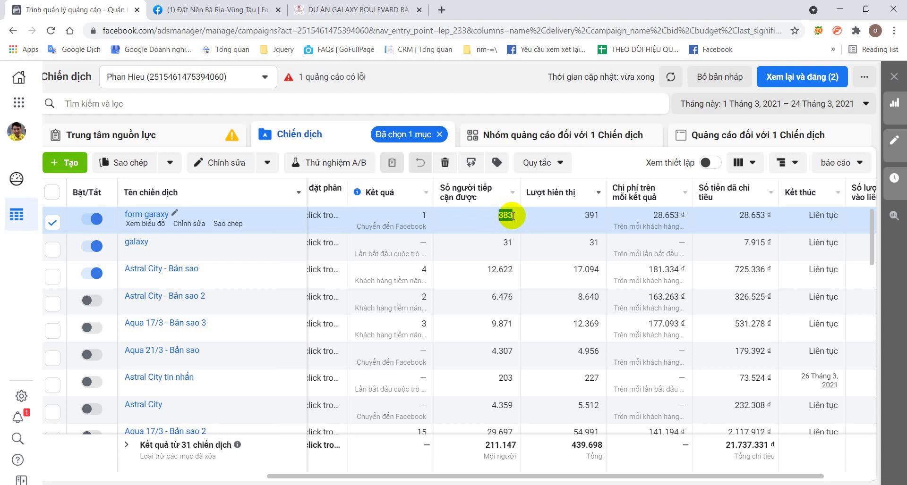
click(506, 215)
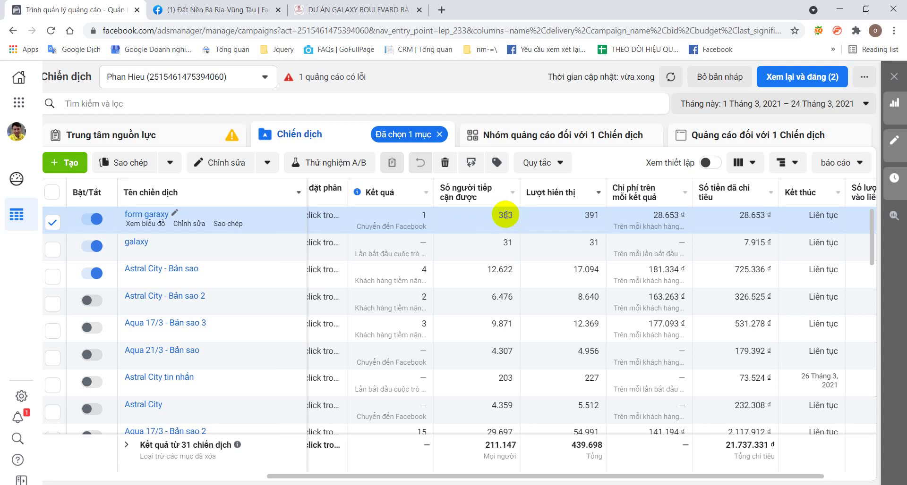
drag(496, 215, 515, 217)
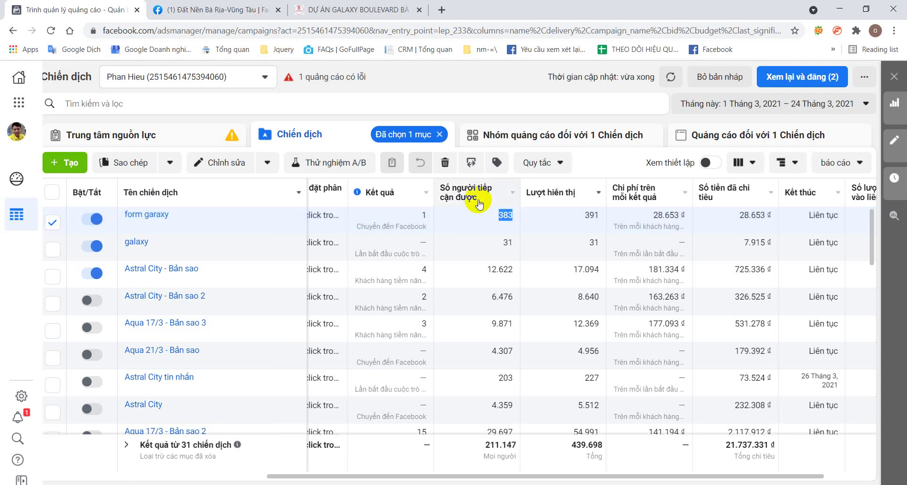
Step: Sort the campaign list by number of people reached, viewing ascending order before settling on highest first
drag(478, 202, 452, 192)
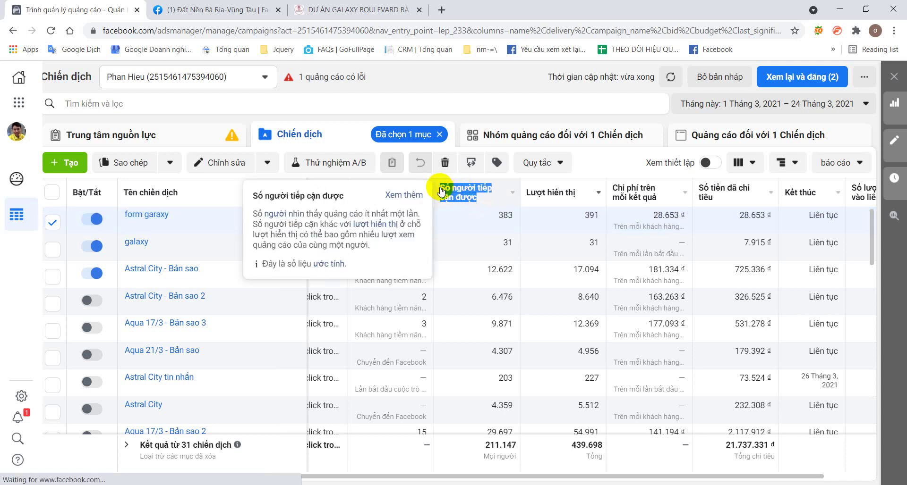
click(452, 192)
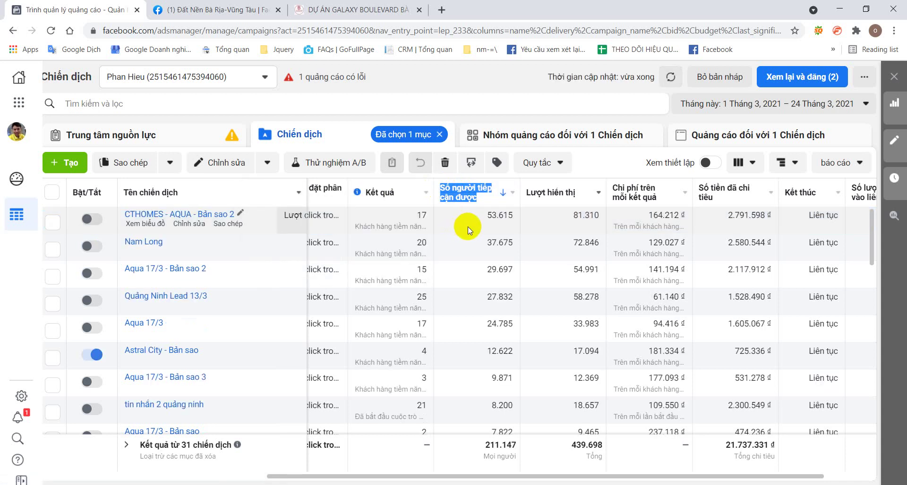
click(496, 197)
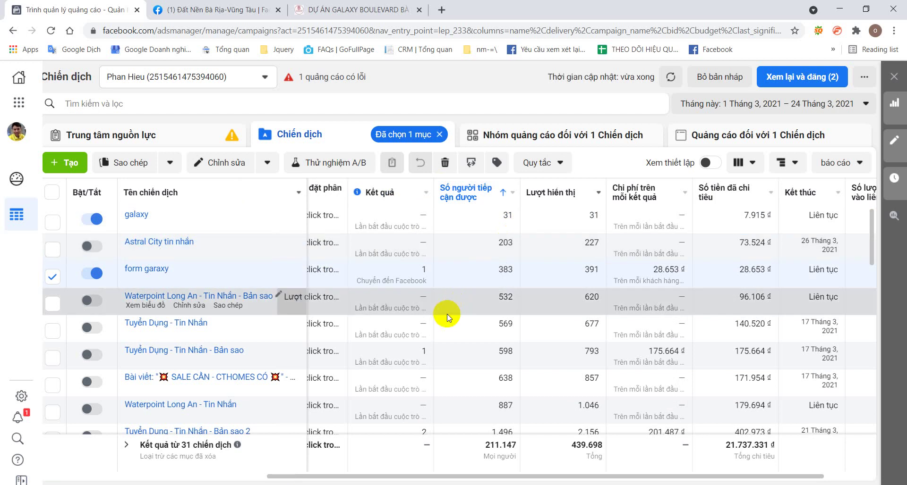
click(442, 190)
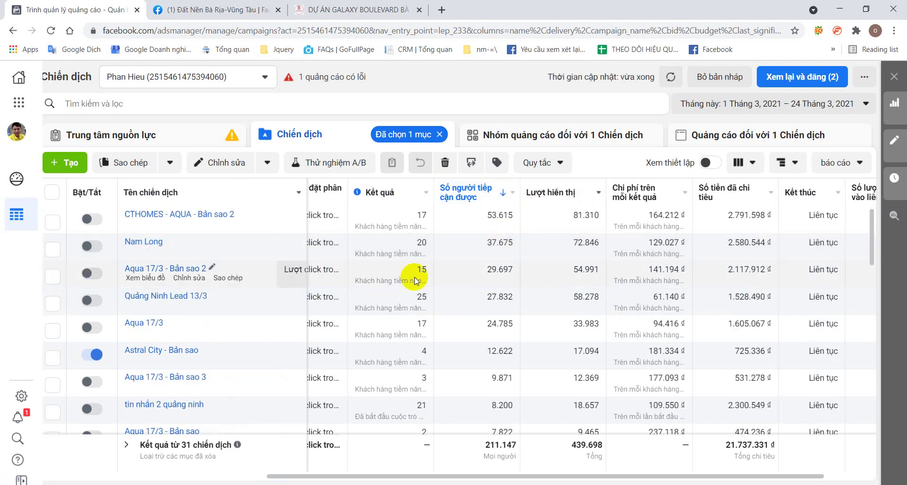
Step: Reload the campaign list and look through the campaigns' budgets, results and reach
click(51, 30)
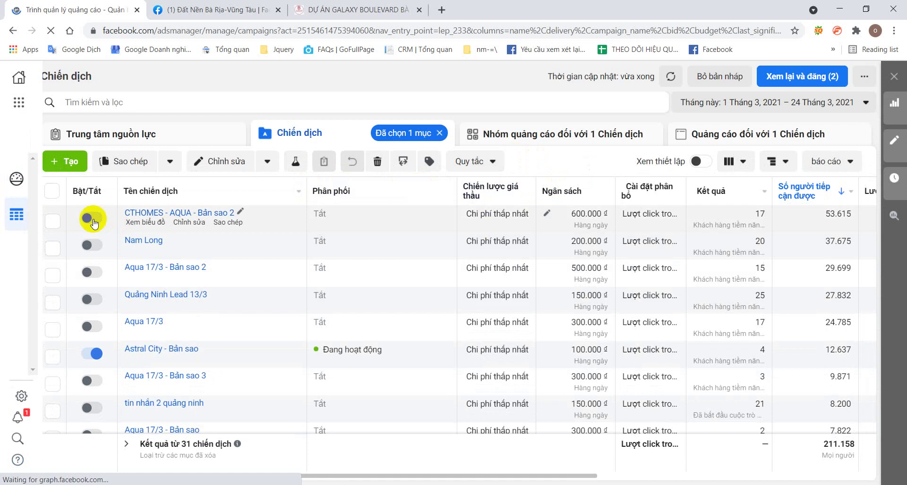
scroll(694, 283, down, 15)
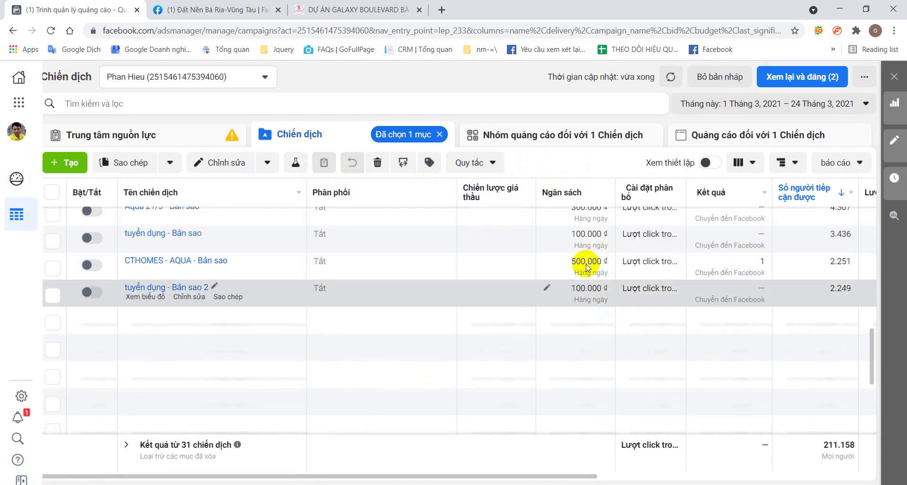
scroll(548, 284, up, 15)
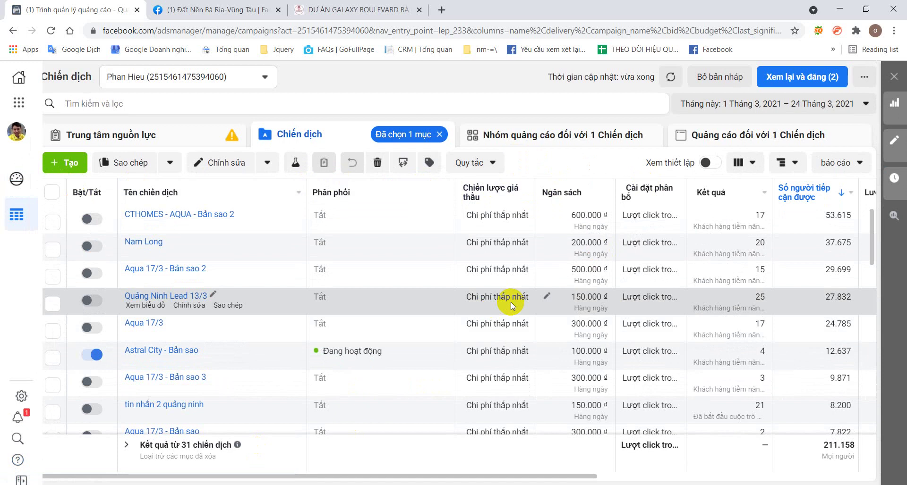